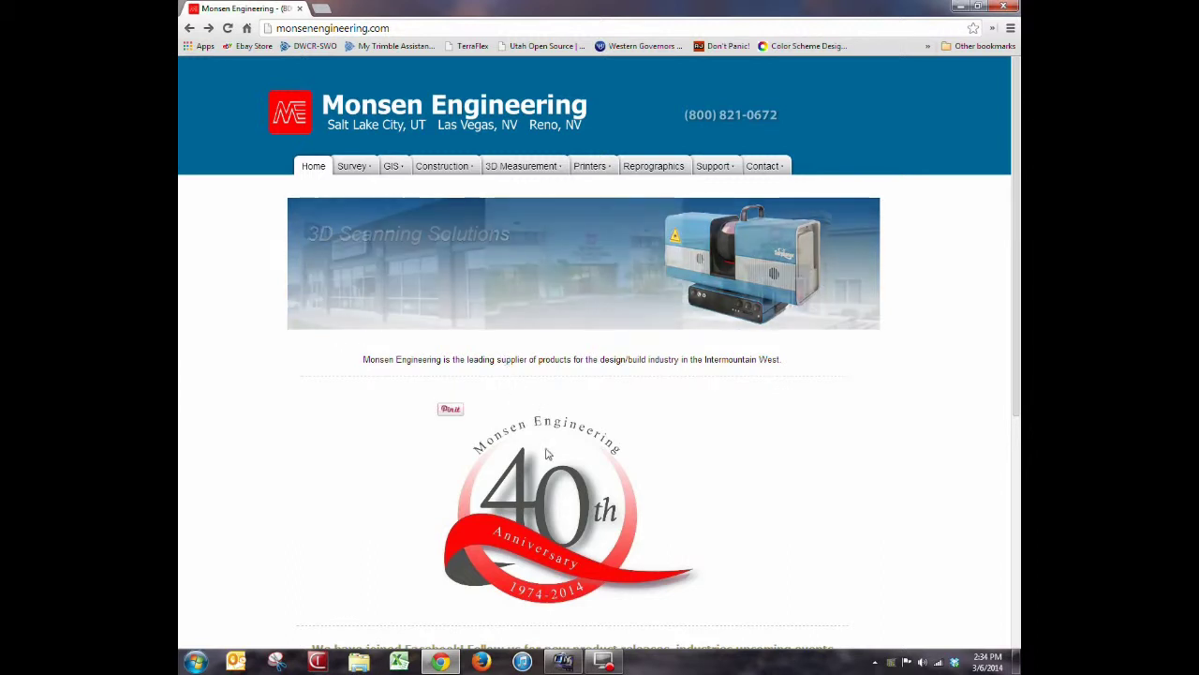
- Connect to the Verizon-MiFi5510L-E824 wireless network using its security key
click(941, 664)
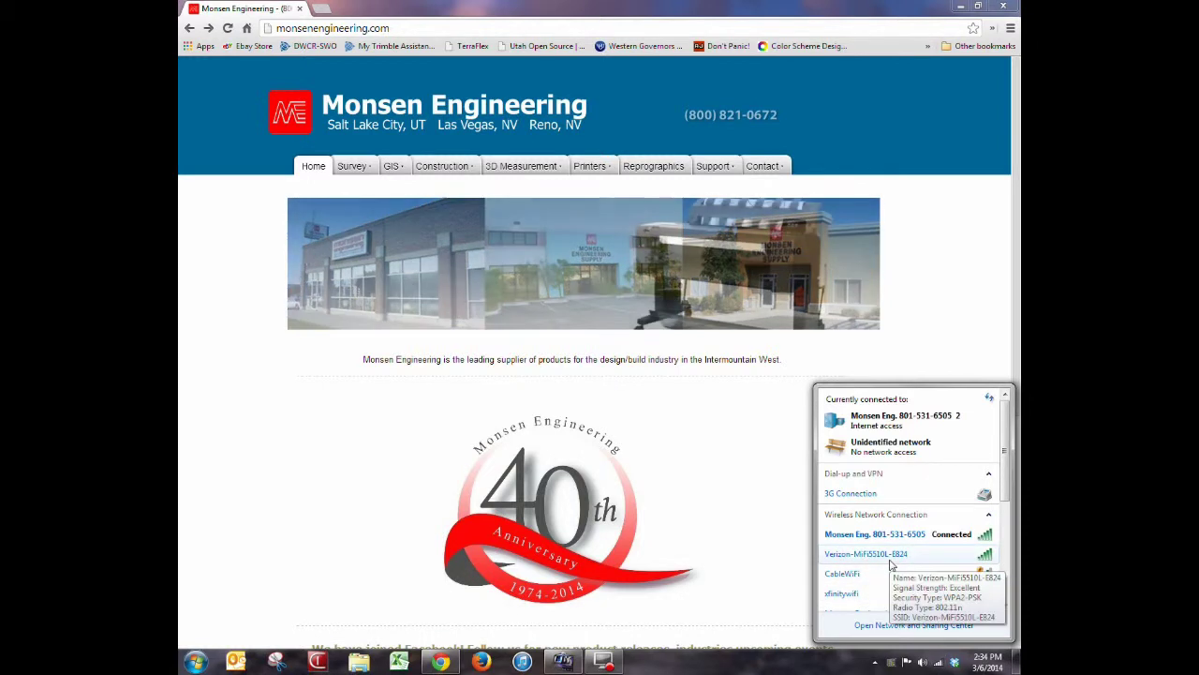
click(891, 557)
click(956, 579)
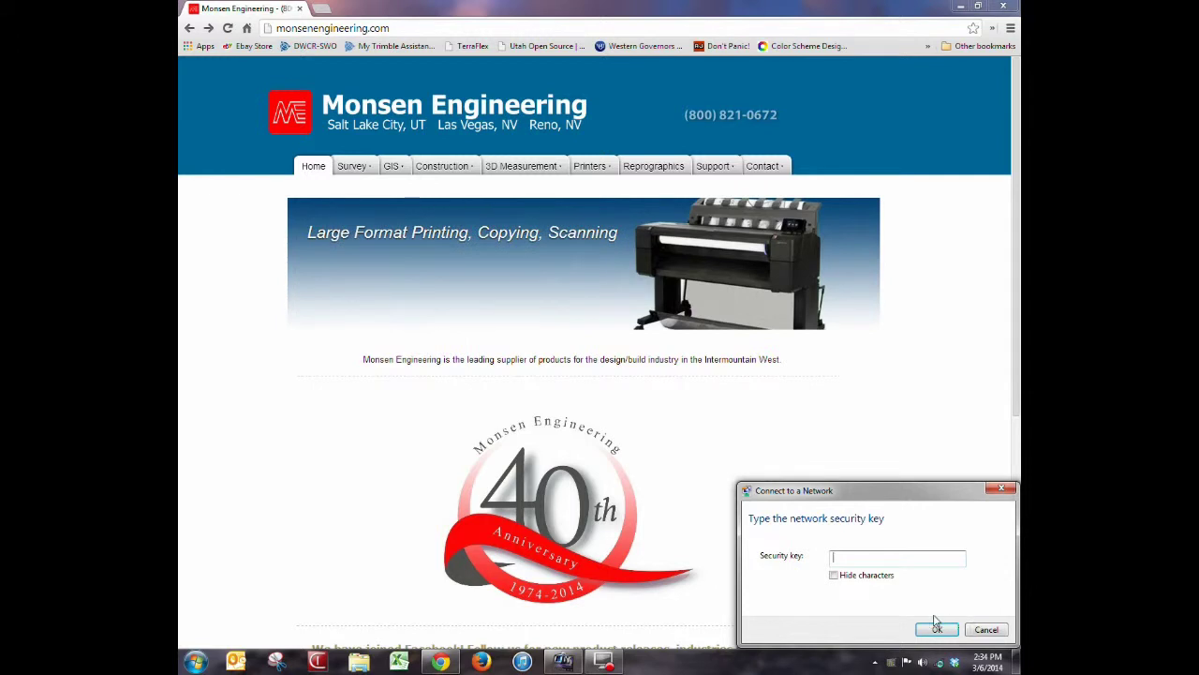
click(834, 575)
click(849, 551)
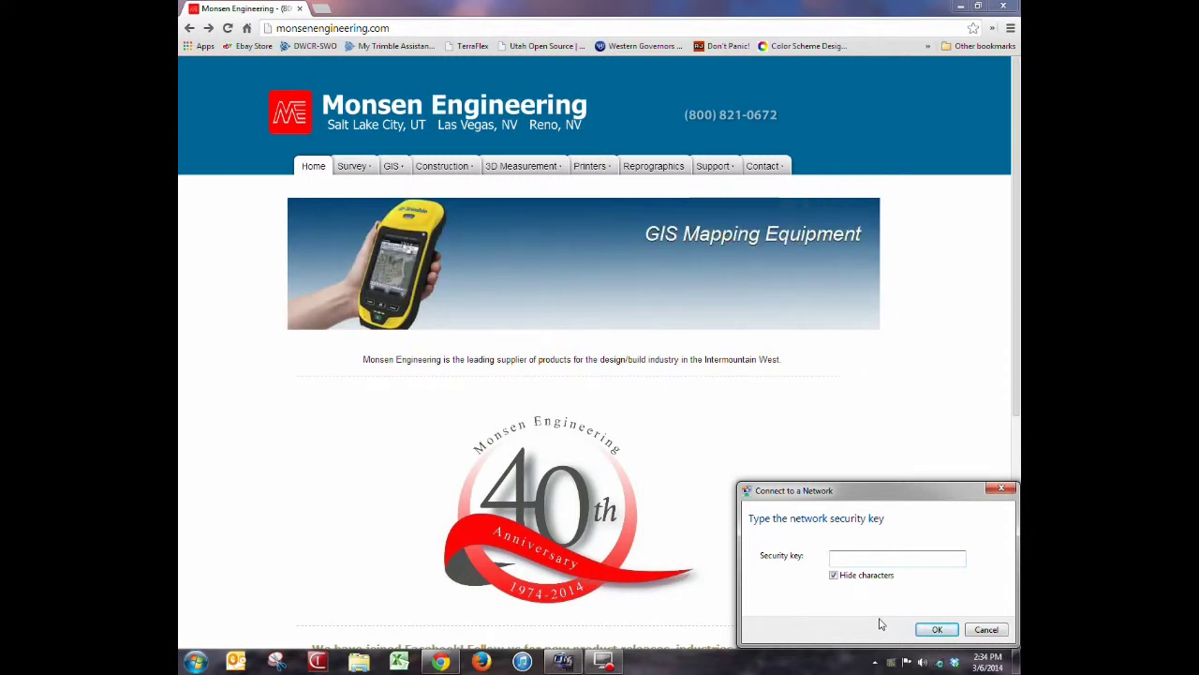
text(aaaaaaa)
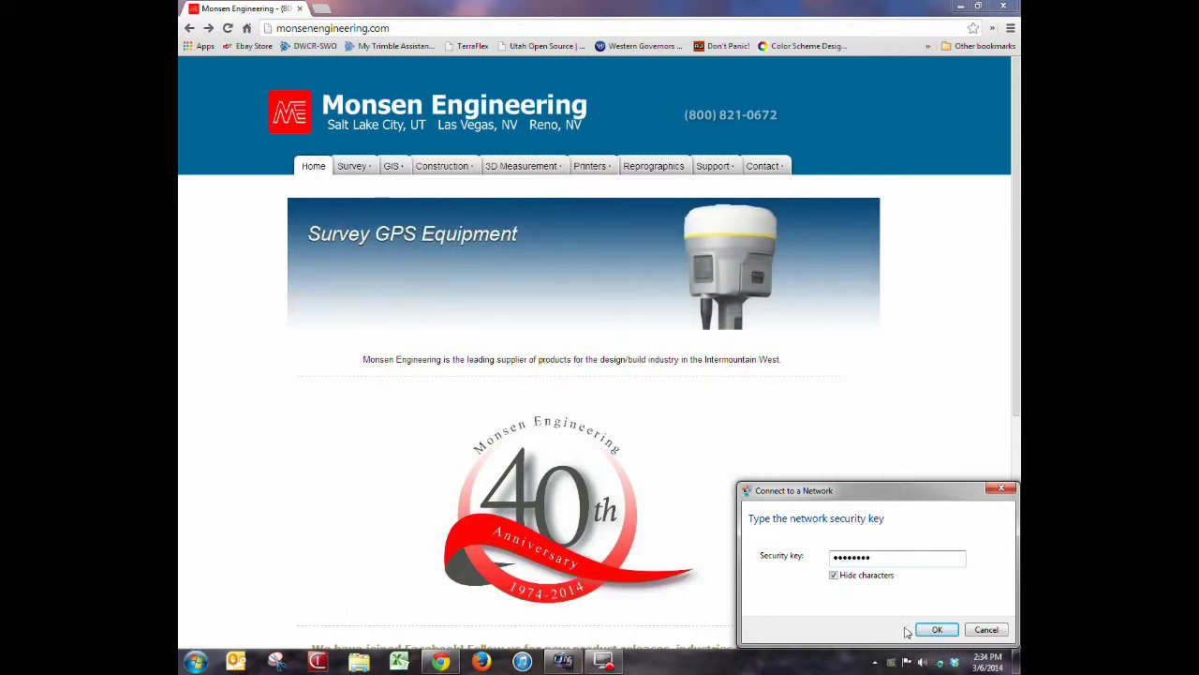
click(933, 629)
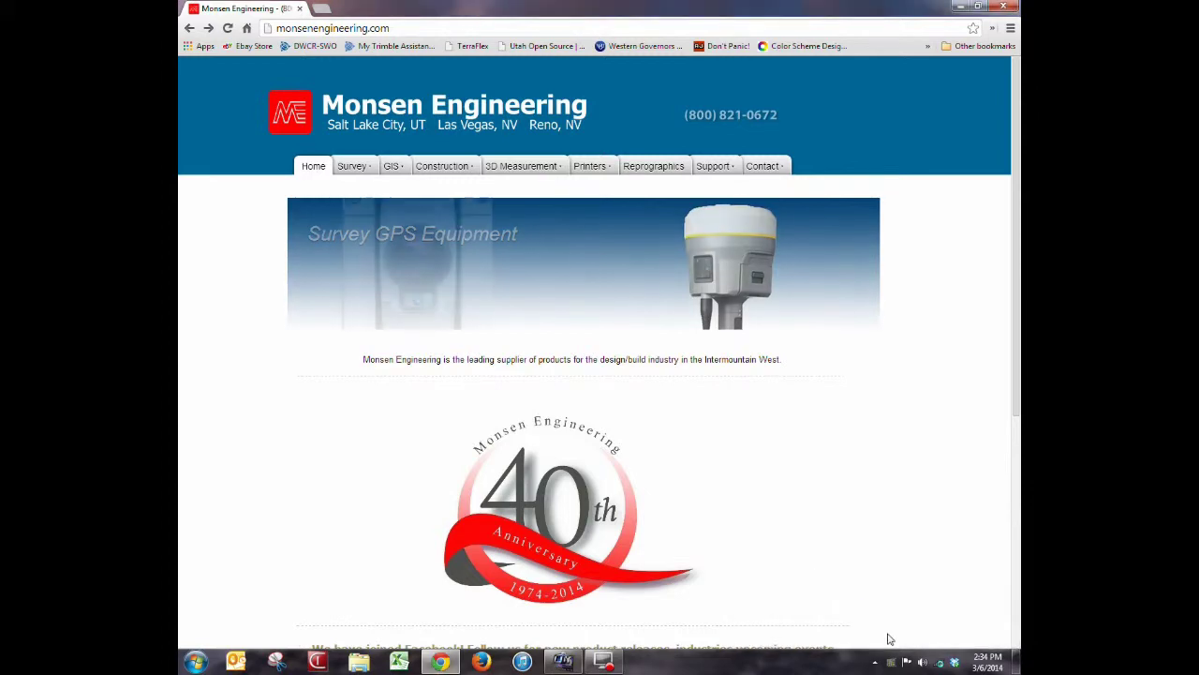
- Set the new network location to Work network and close the location window
click(940, 663)
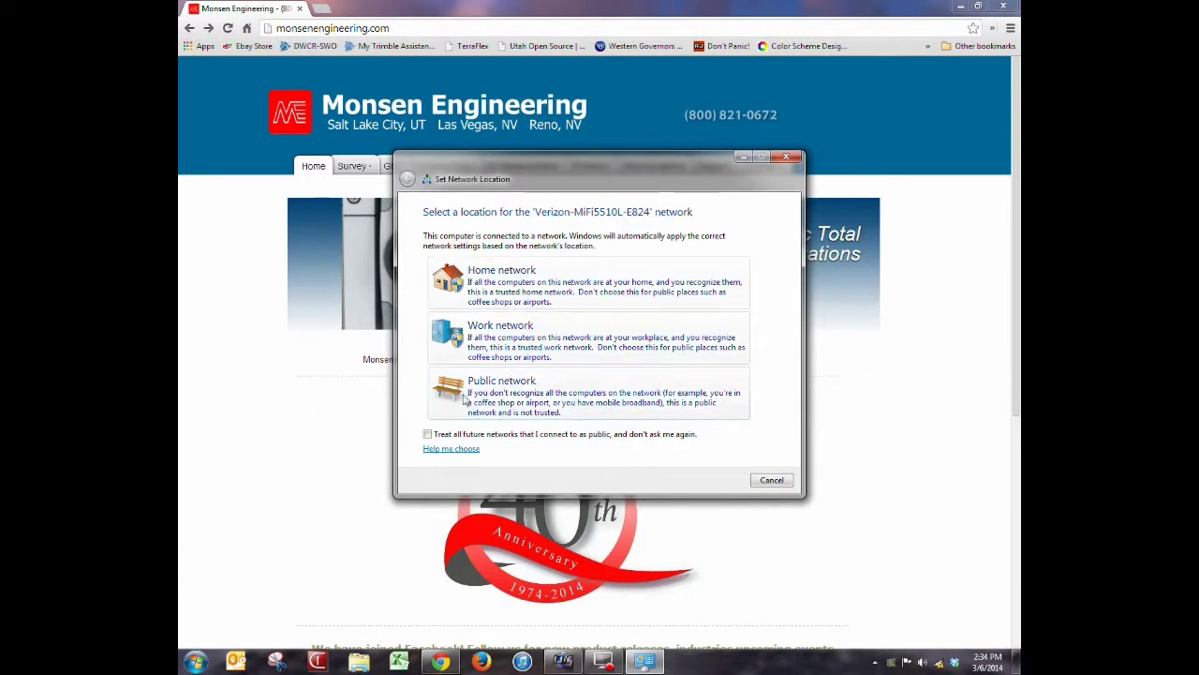
click(506, 346)
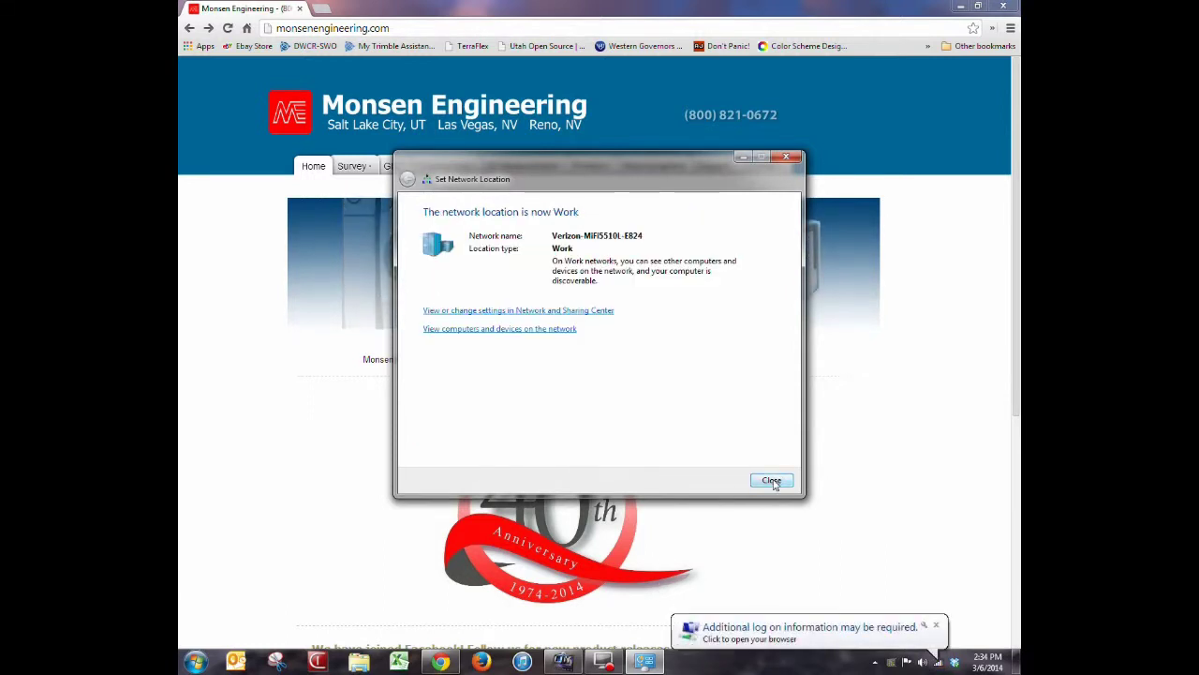
click(771, 481)
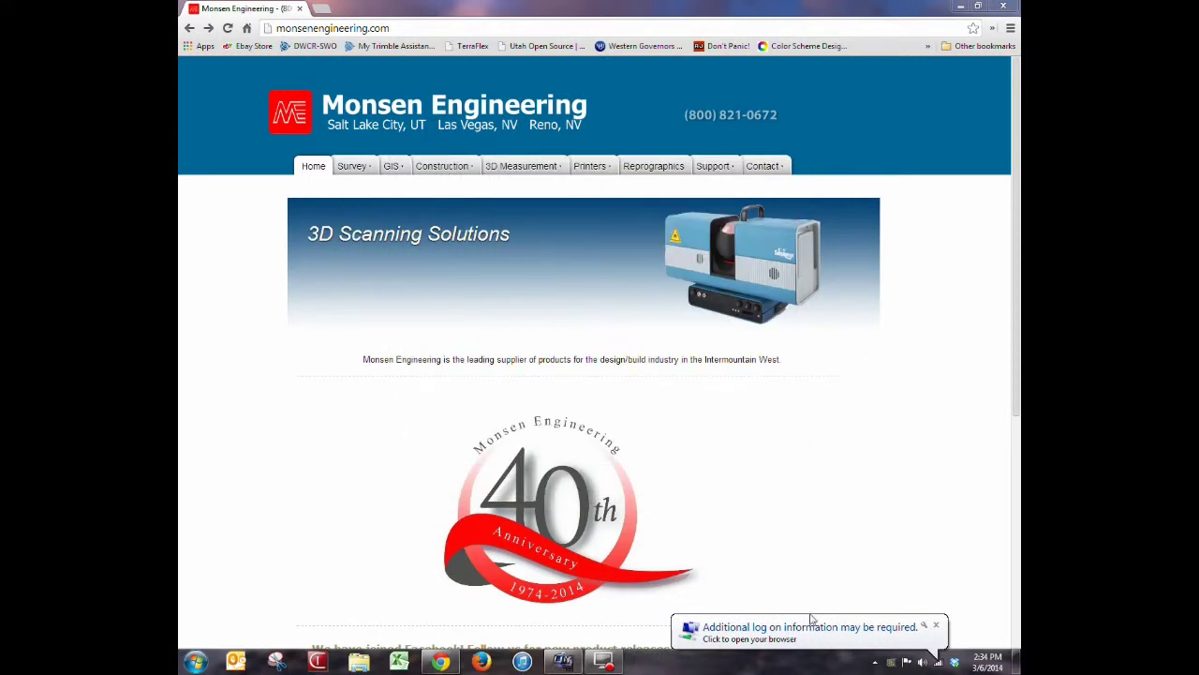
- Load the Jetpack manager at 192.168.1.1 and sign in to Jetpack Settings with the admin password
click(403, 29)
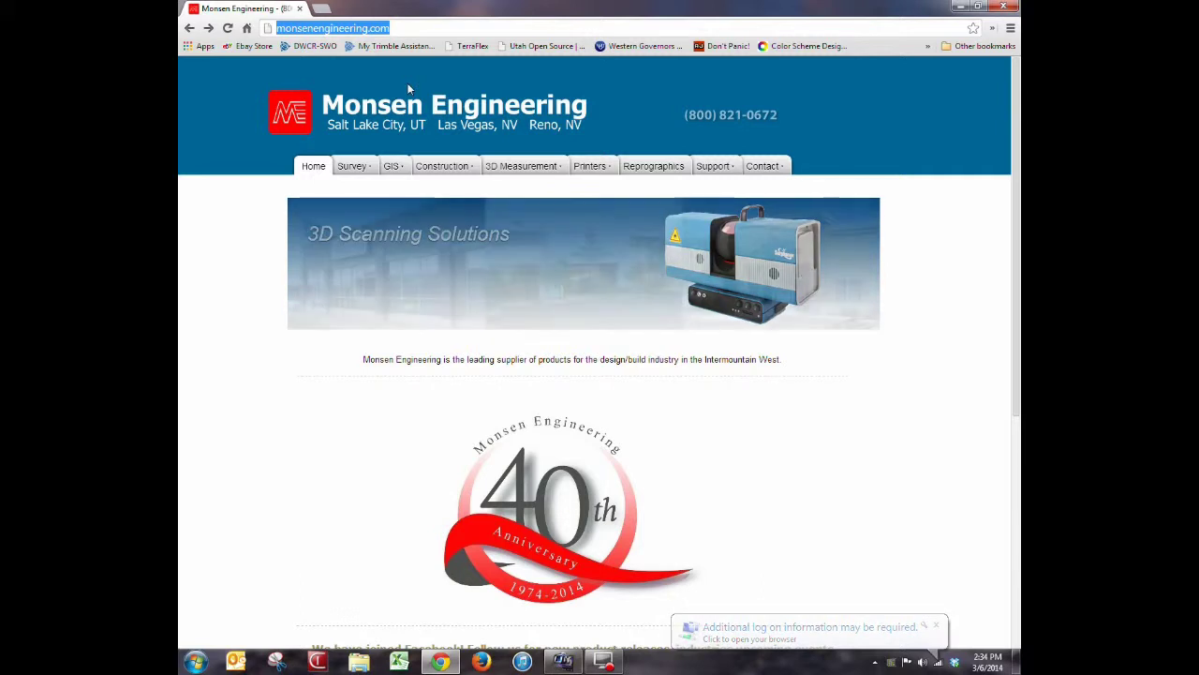
text(1)
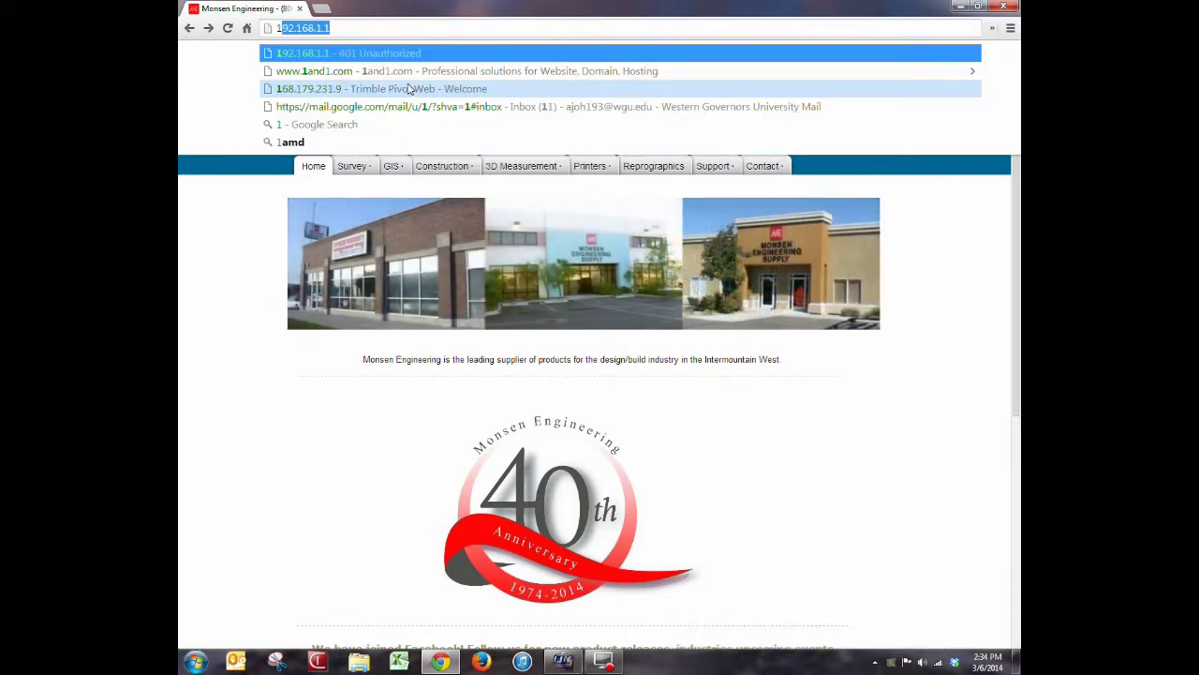
text(92)
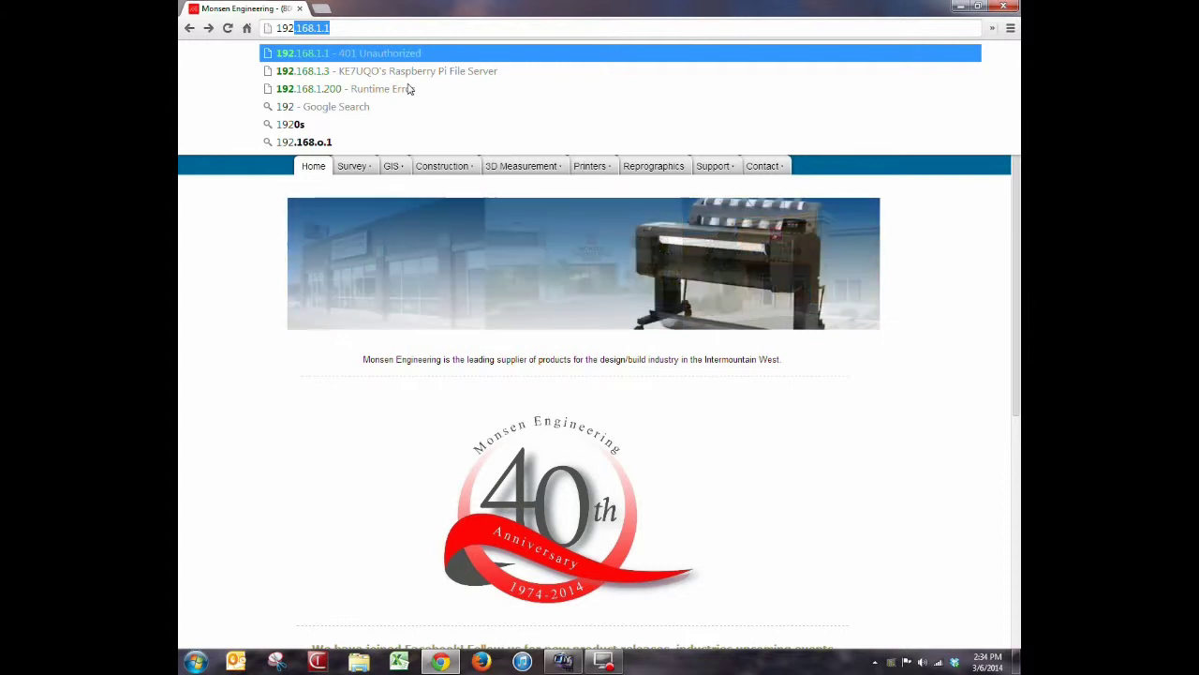
key(Return)
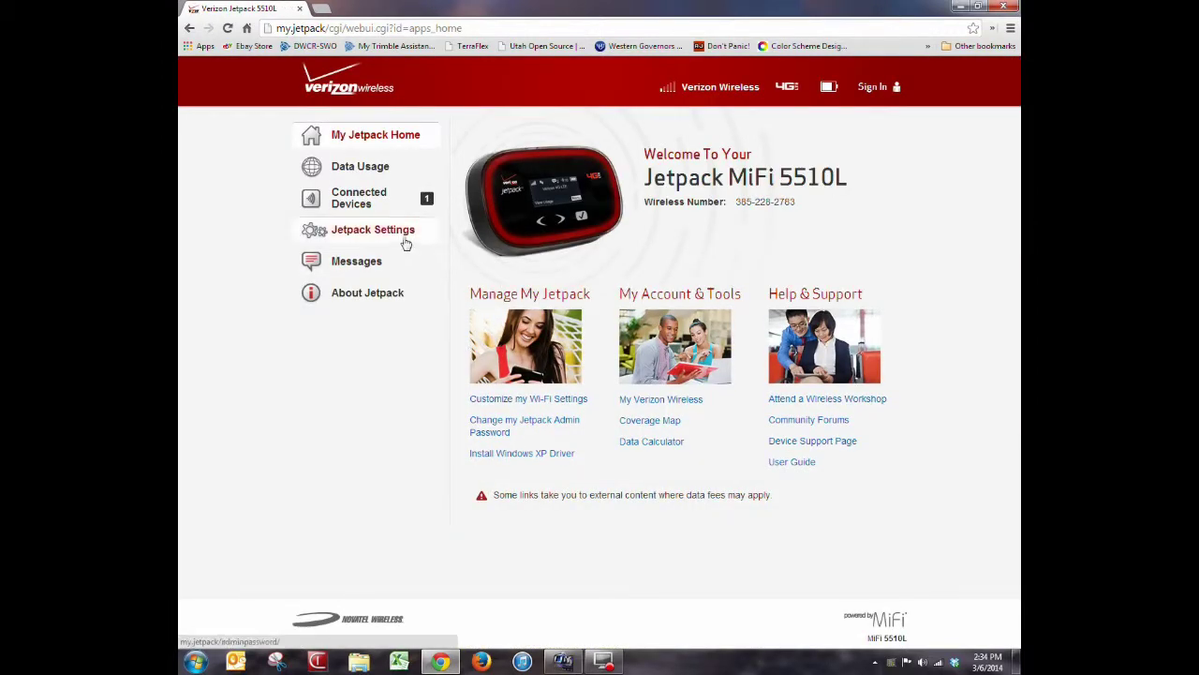
click(428, 242)
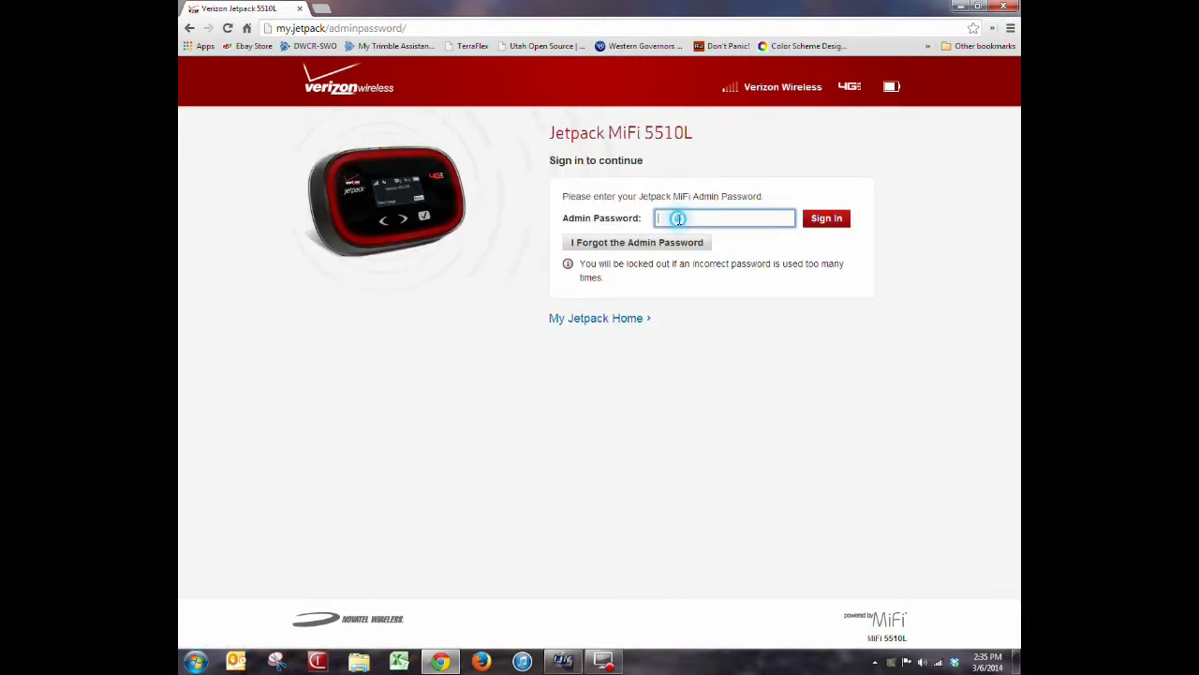
click(633, 243)
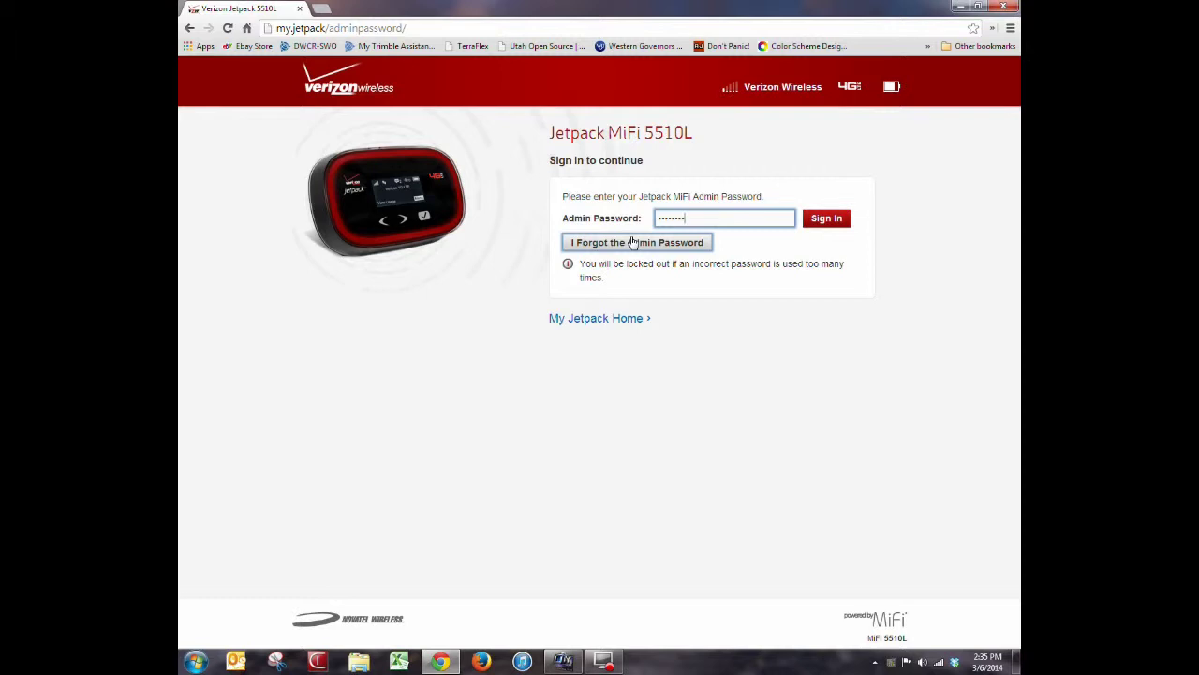
click(829, 221)
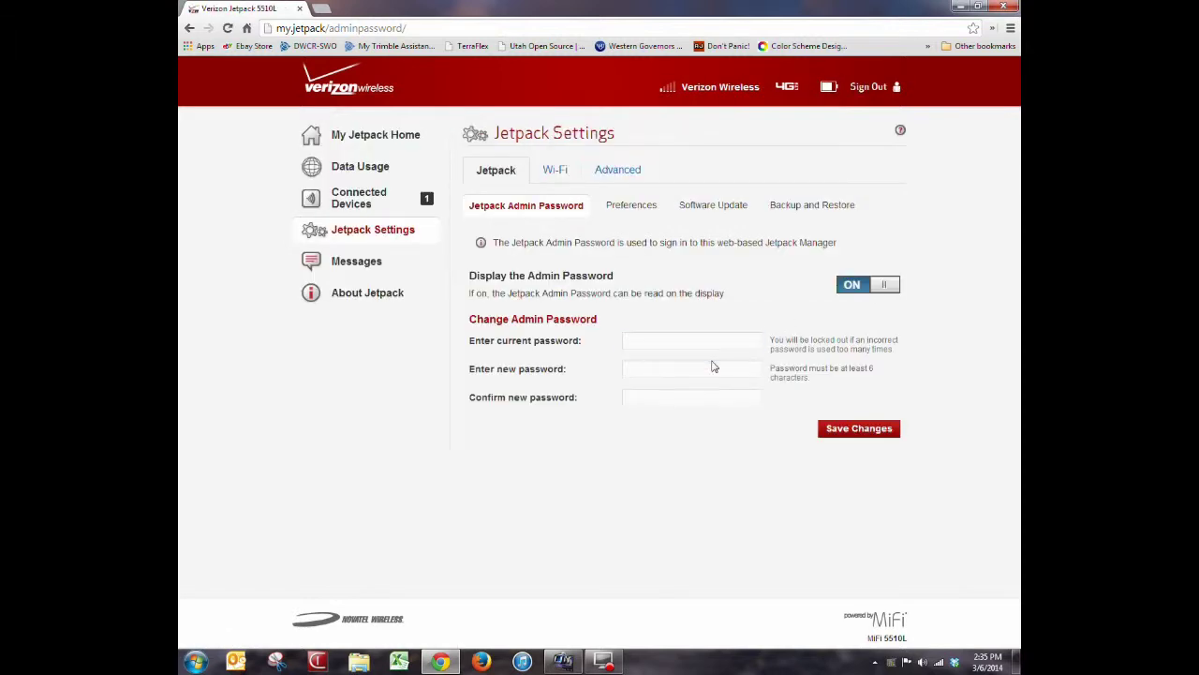
- Enter the current admin password and the new password twice on the Admin Password tab, then save
click(712, 367)
click(669, 343)
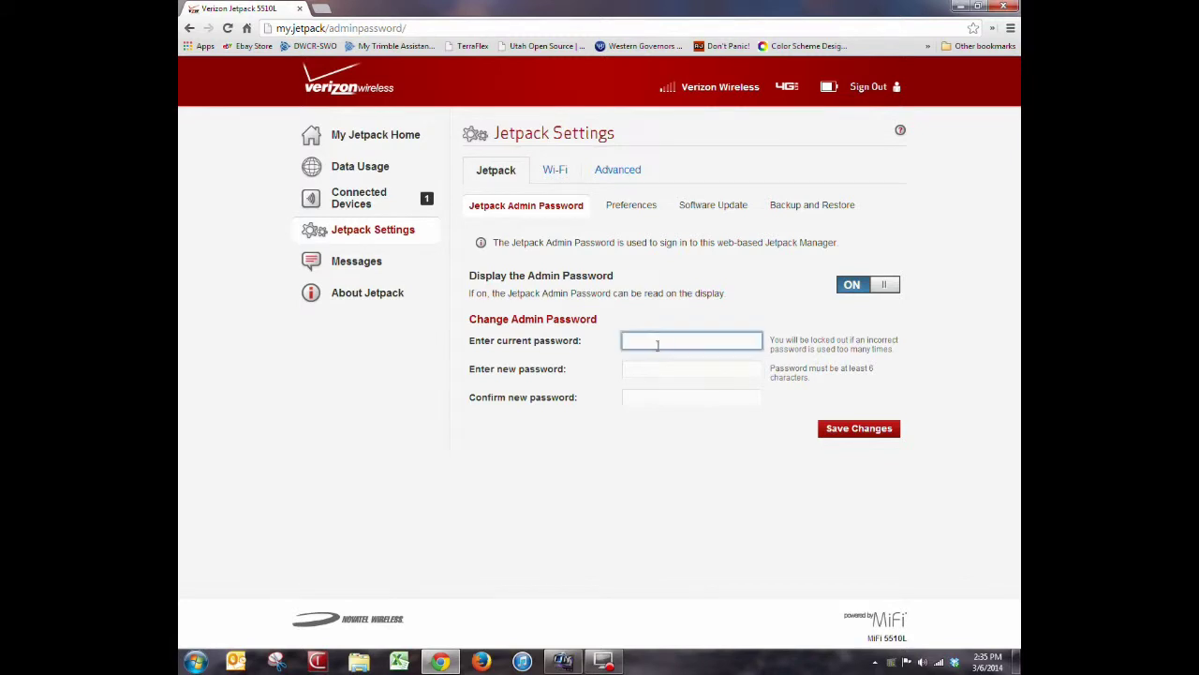
click(717, 396)
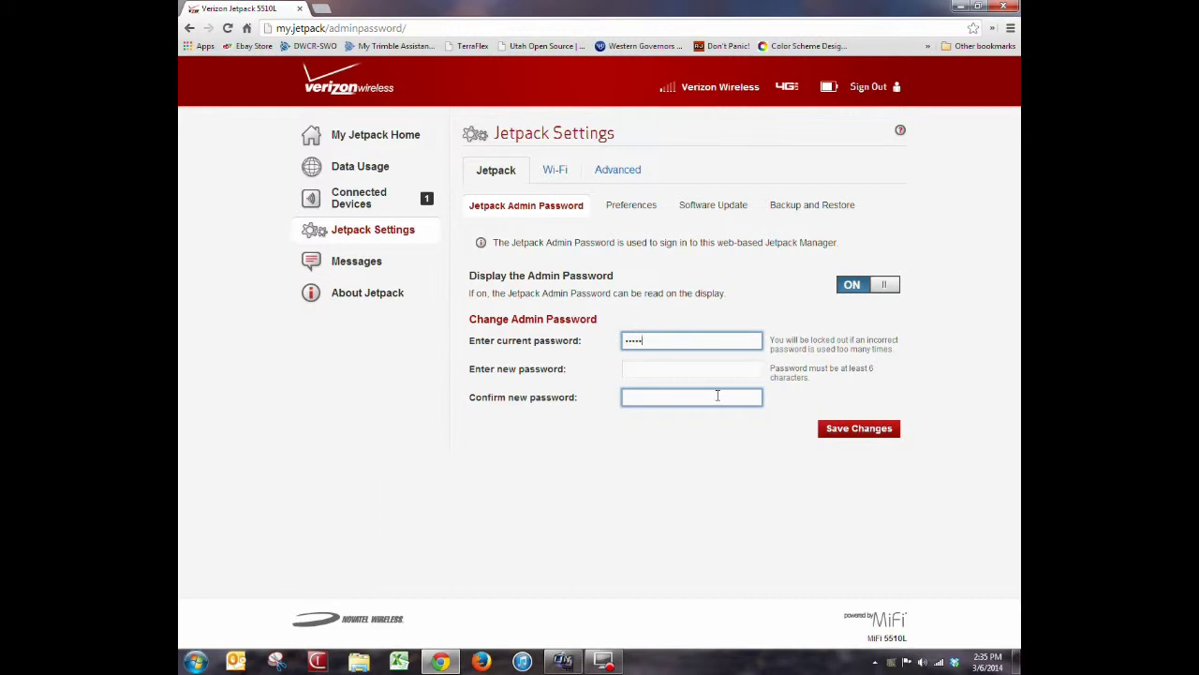
click(667, 366)
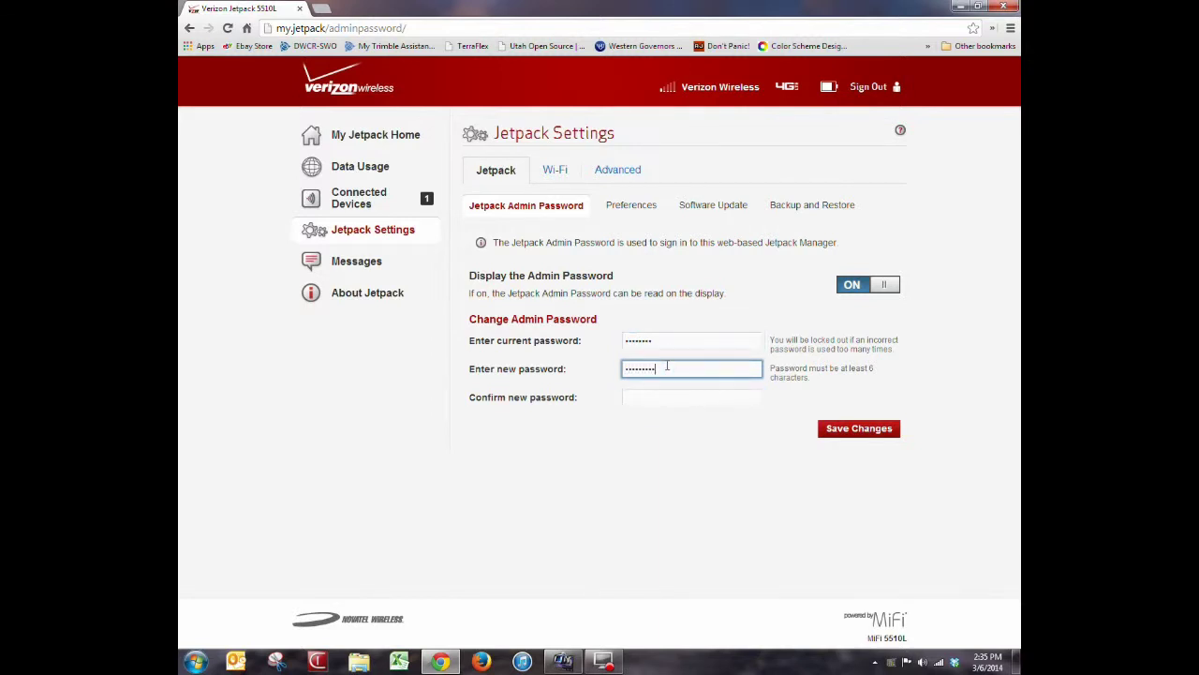
key(Tab)
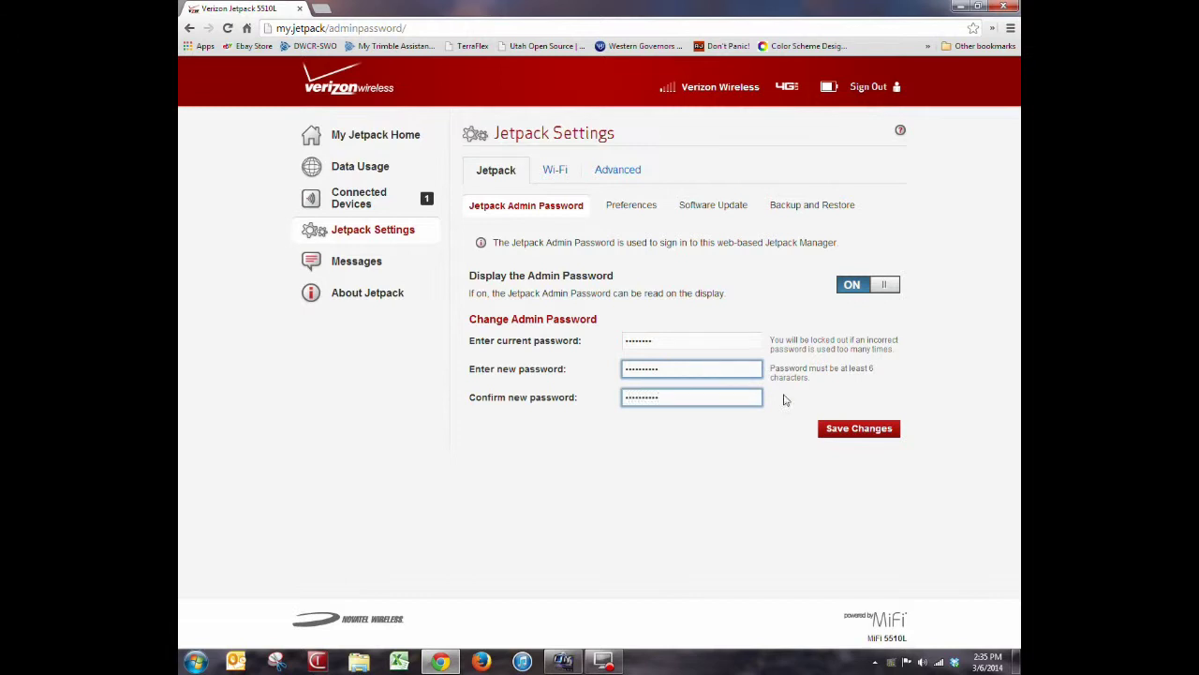
click(846, 428)
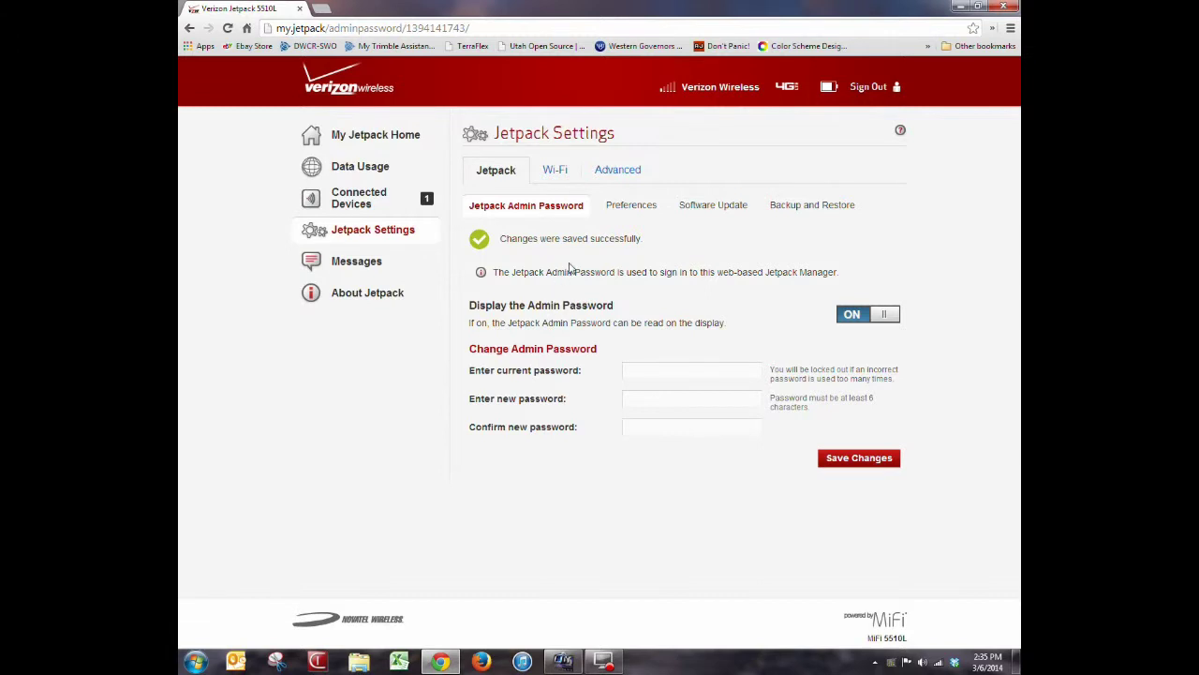
- Set the Wi-Fi 802.11 mode to 802.11b + 802.11g
click(556, 173)
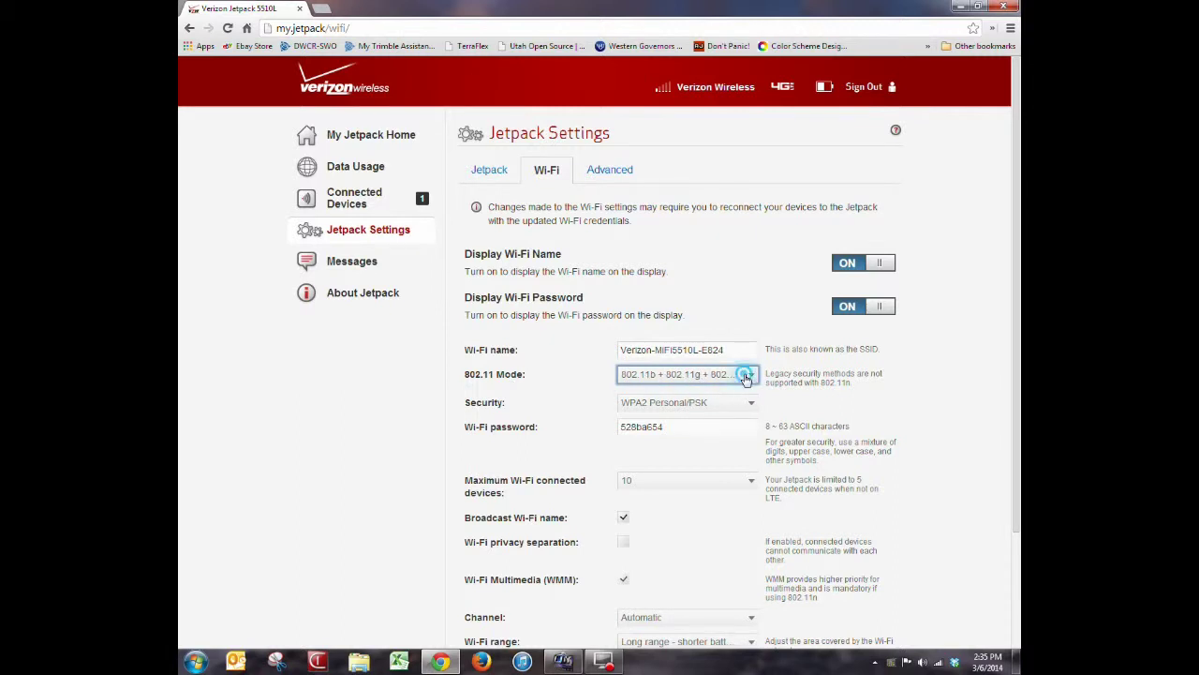
click(743, 379)
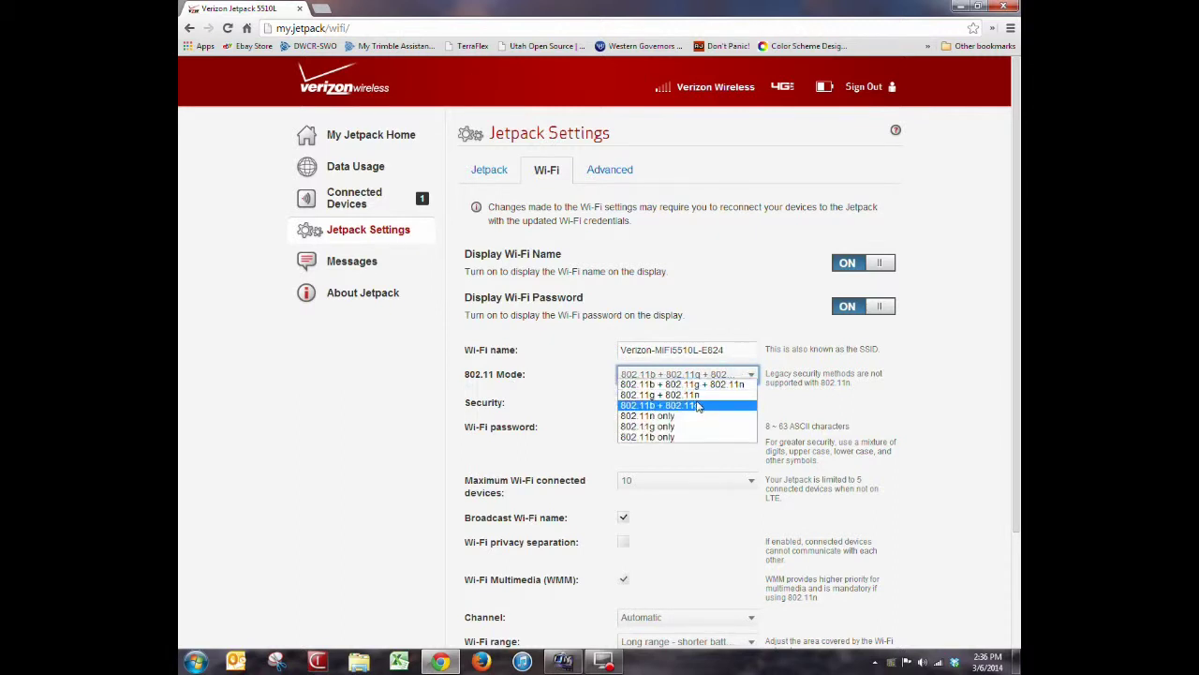
click(696, 407)
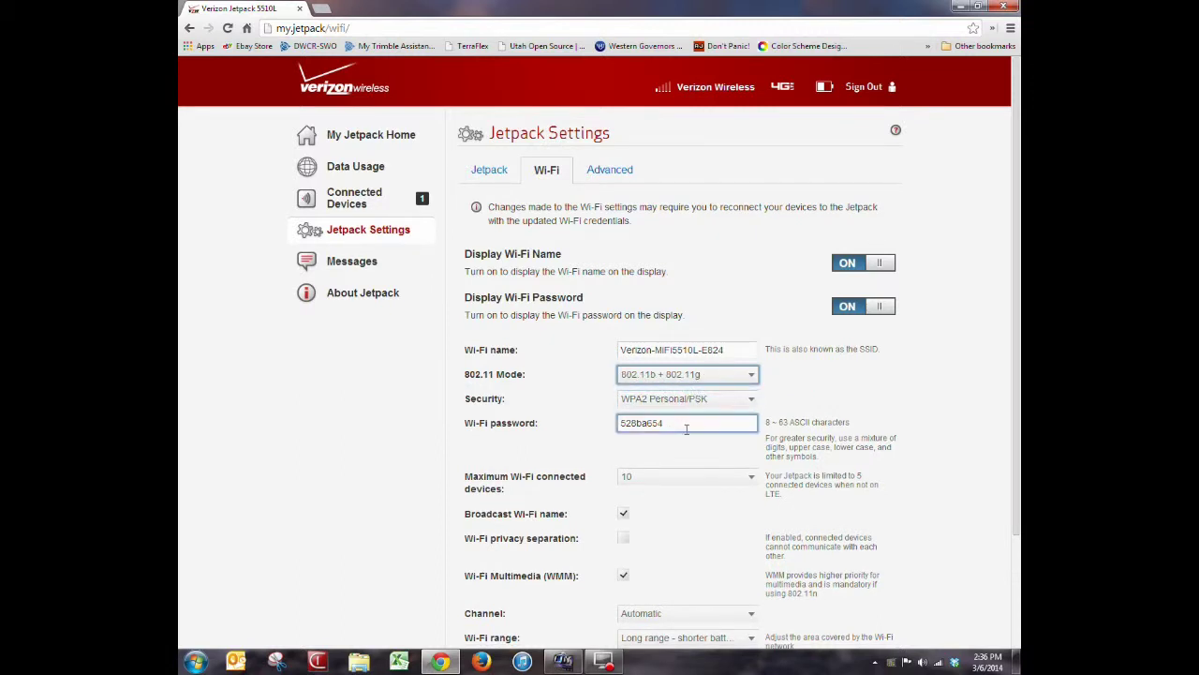
- Set Wi-Fi security to None, leaving the Wi-Fi password field empty
click(733, 401)
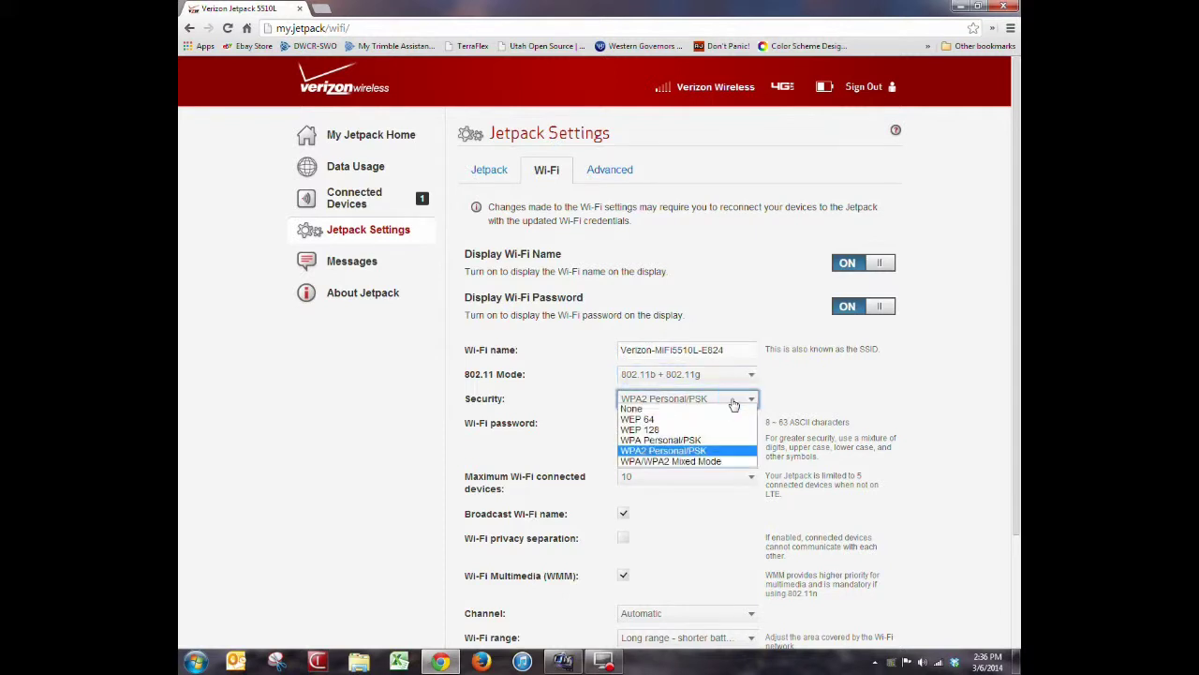
click(646, 410)
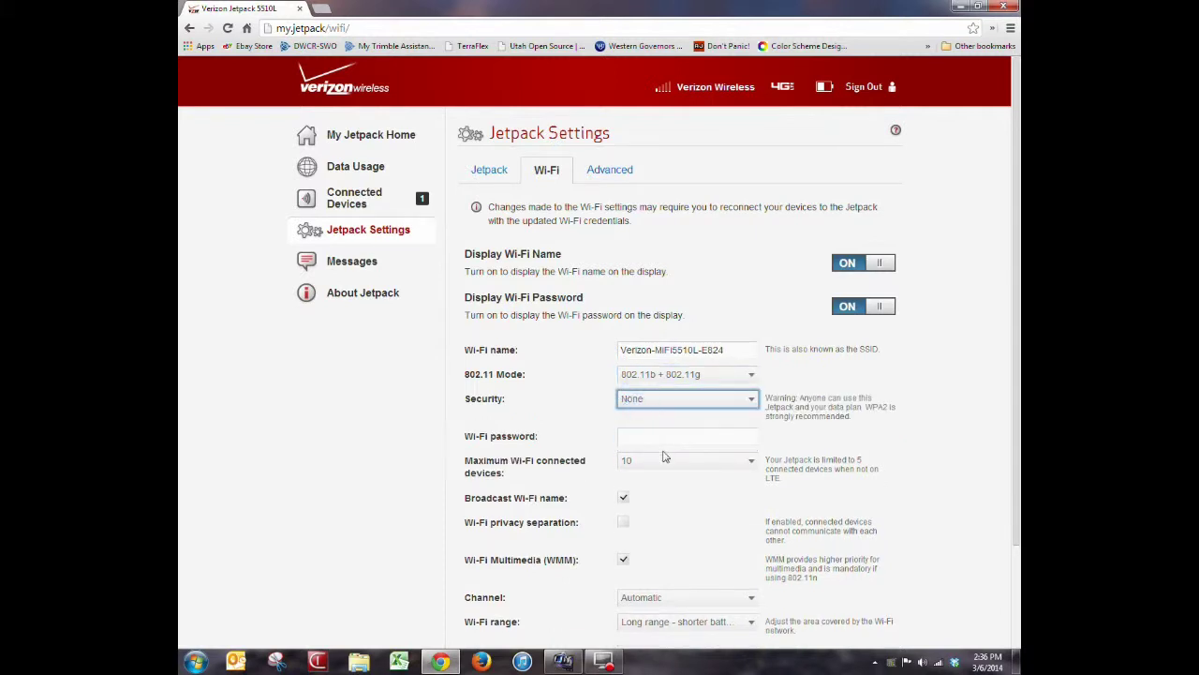
click(632, 436)
click(627, 435)
- Limit Wi-Fi to 5 maximum connected devices and turn off WMM
click(738, 465)
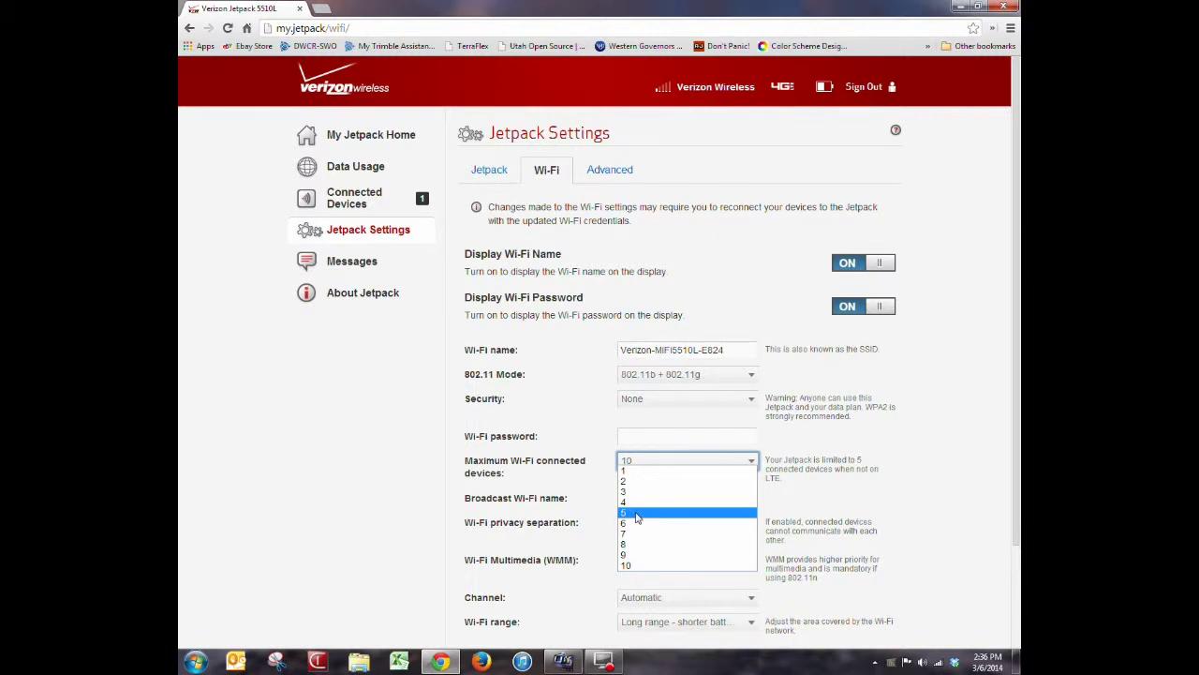
click(640, 516)
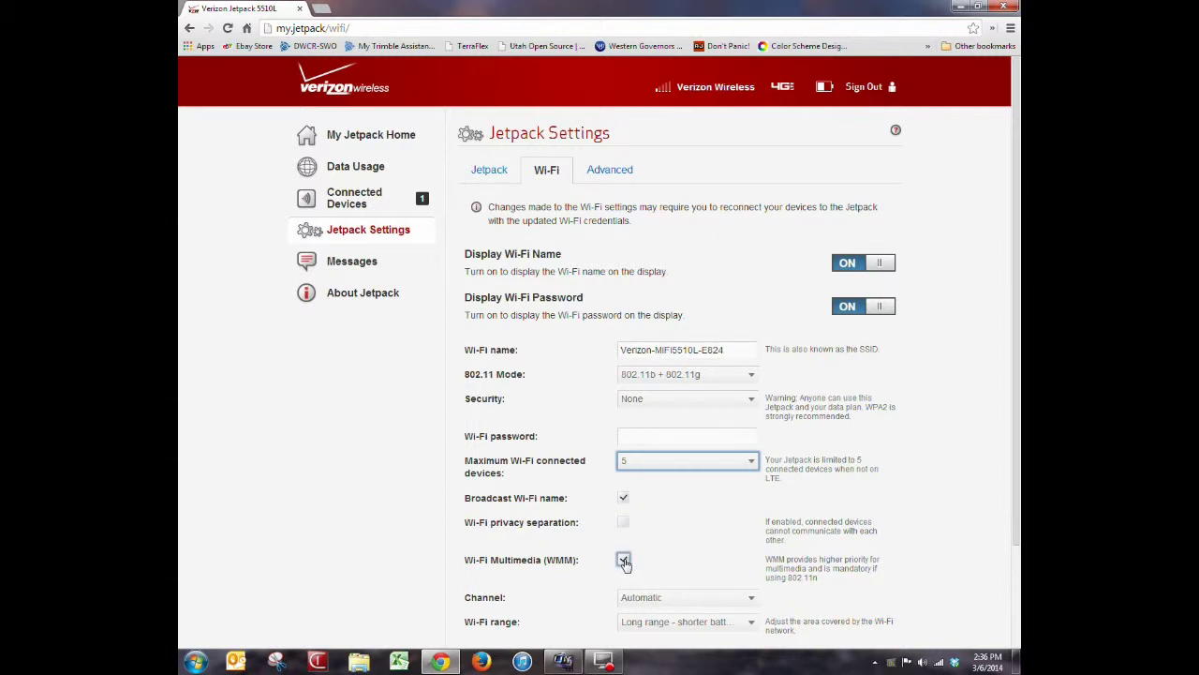
click(624, 561)
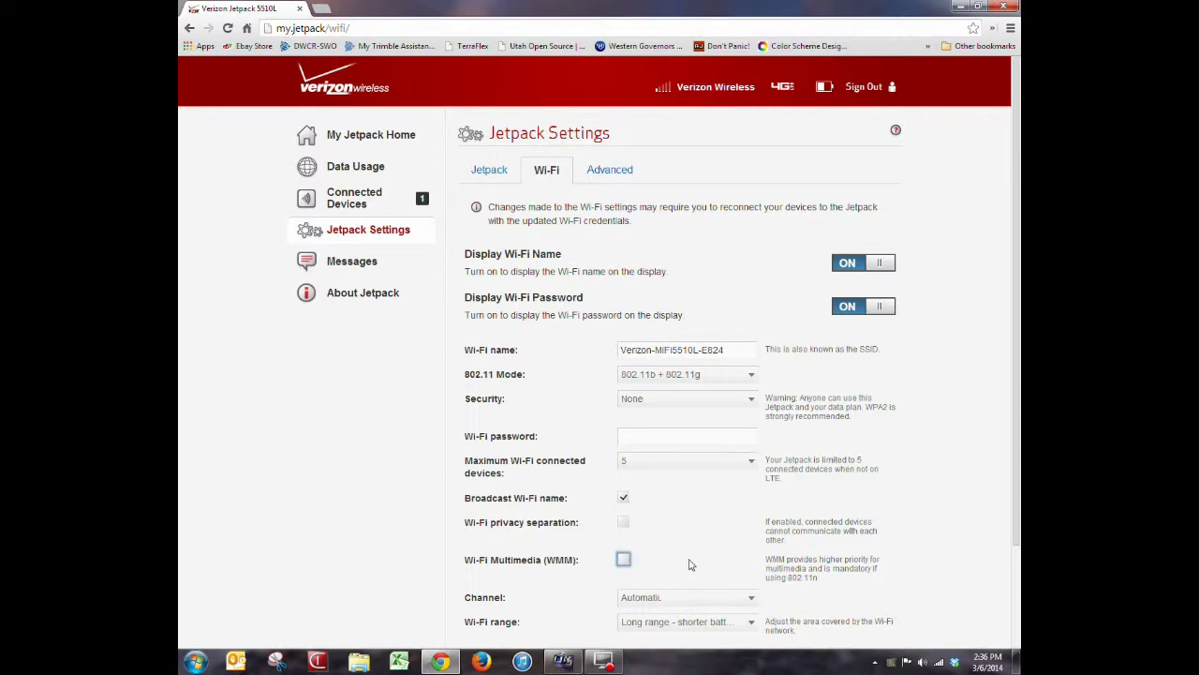
- Set the Wi-Fi channel to 1 and the Wi-Fi range to Short range
scroll(754, 569, down, 3)
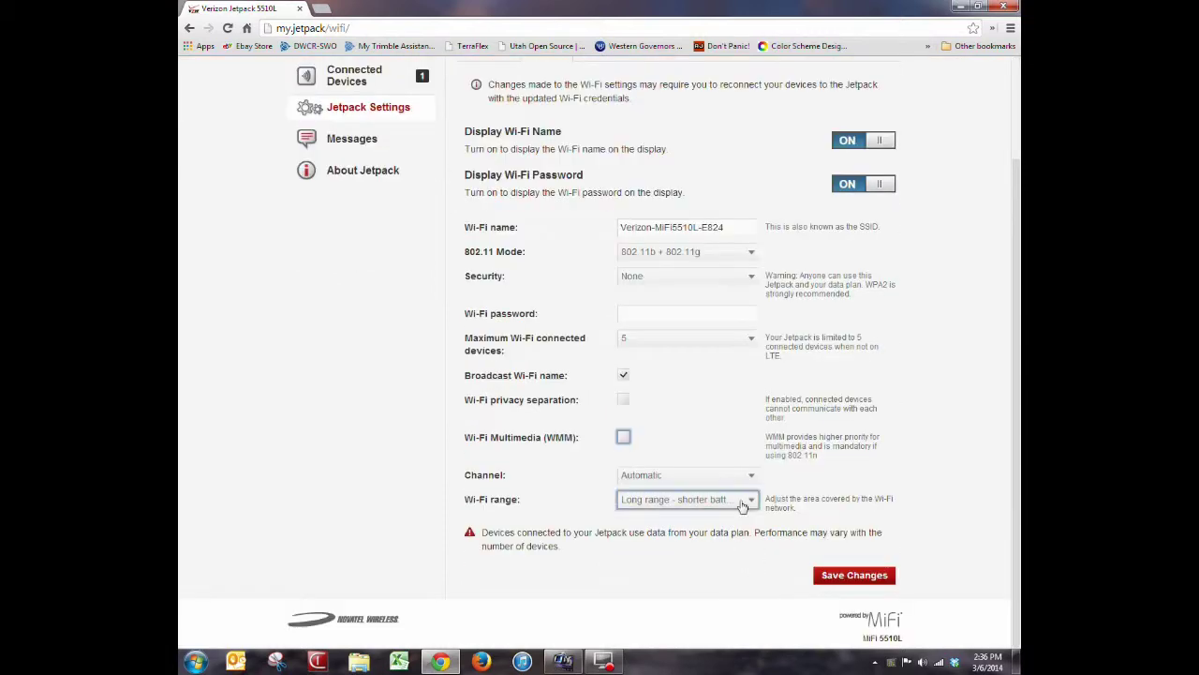
click(689, 475)
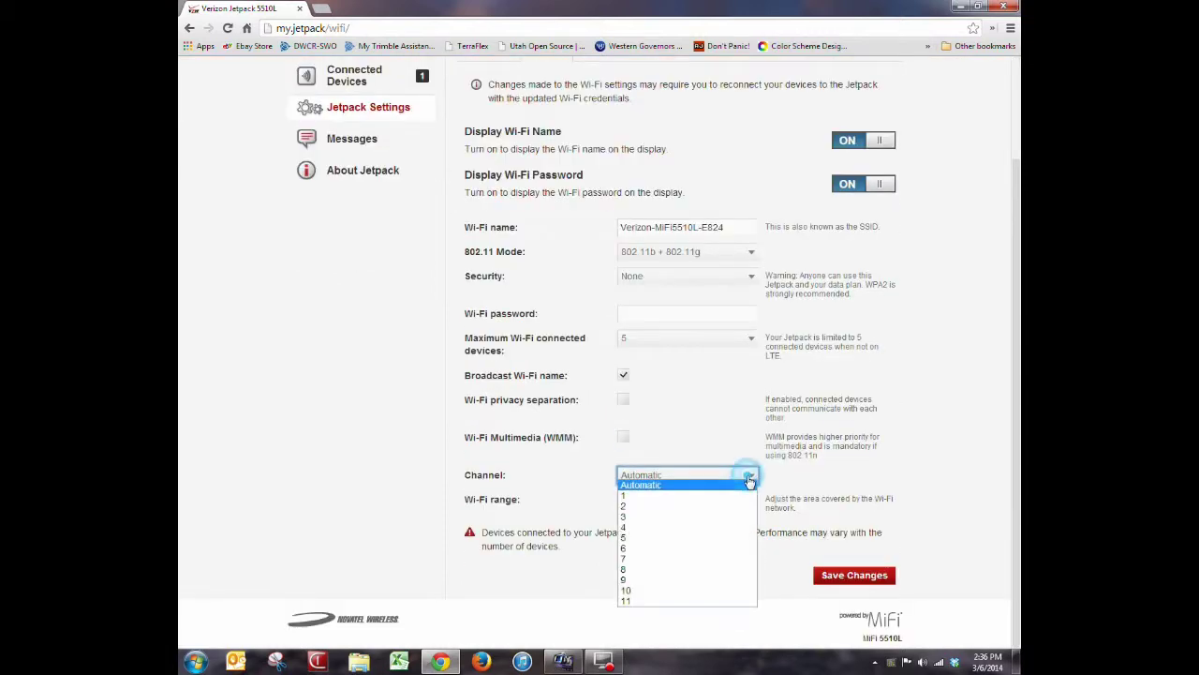
click(676, 498)
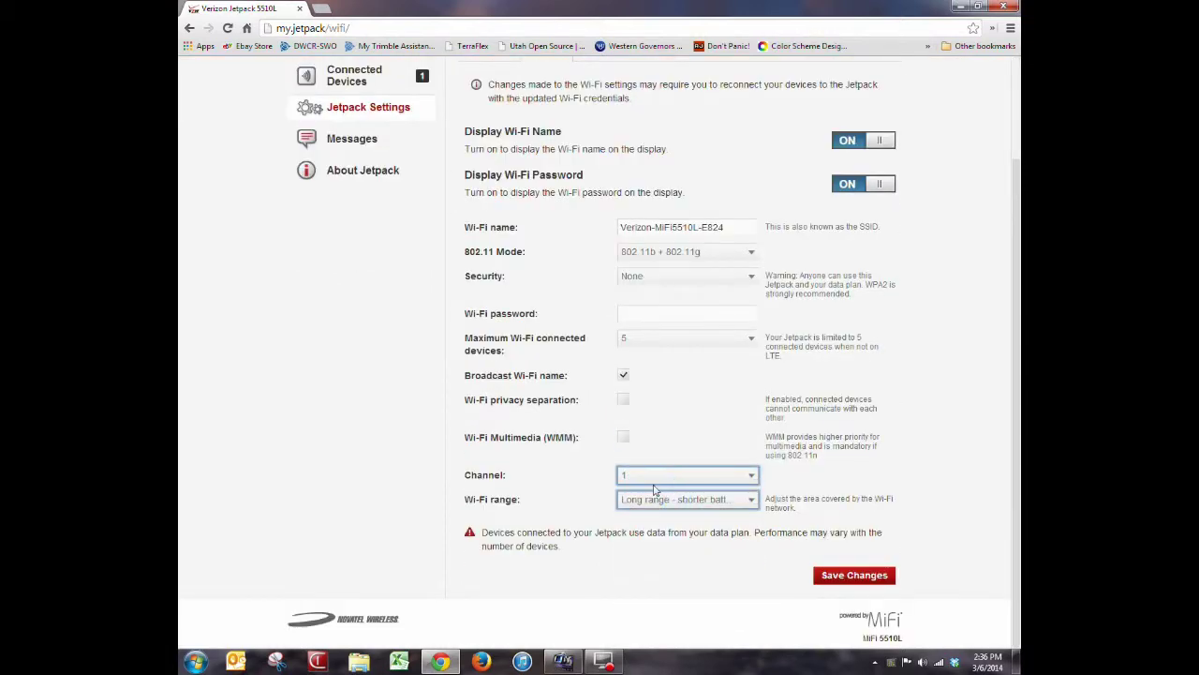
click(753, 501)
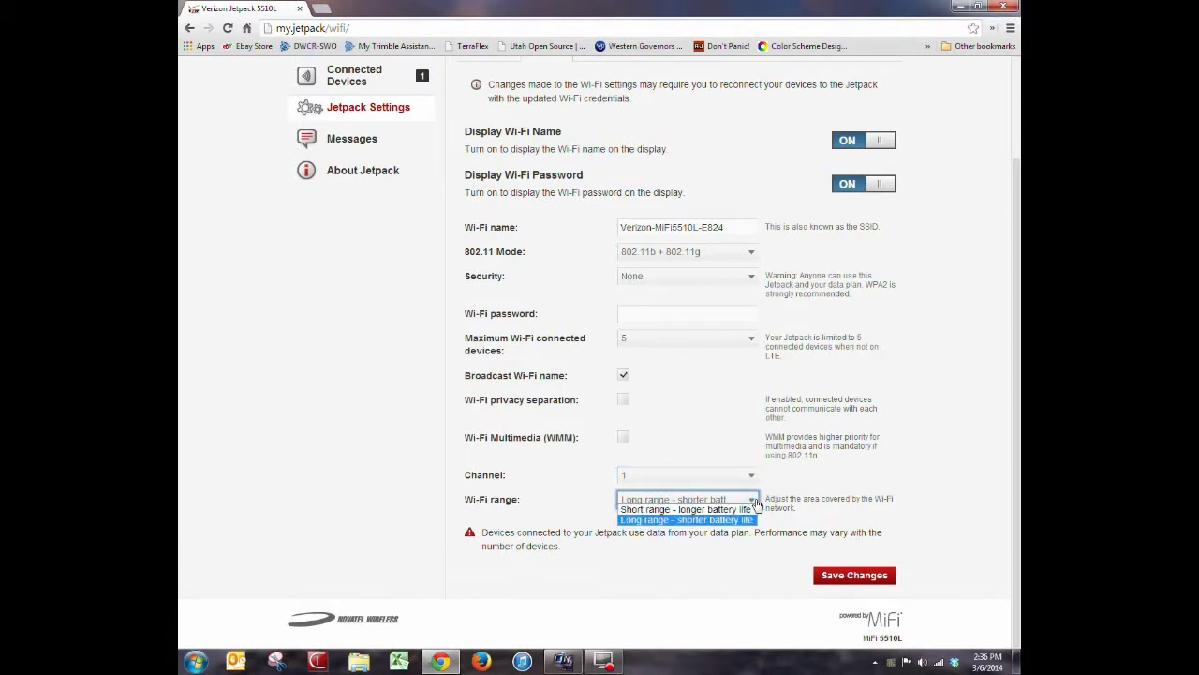
click(710, 510)
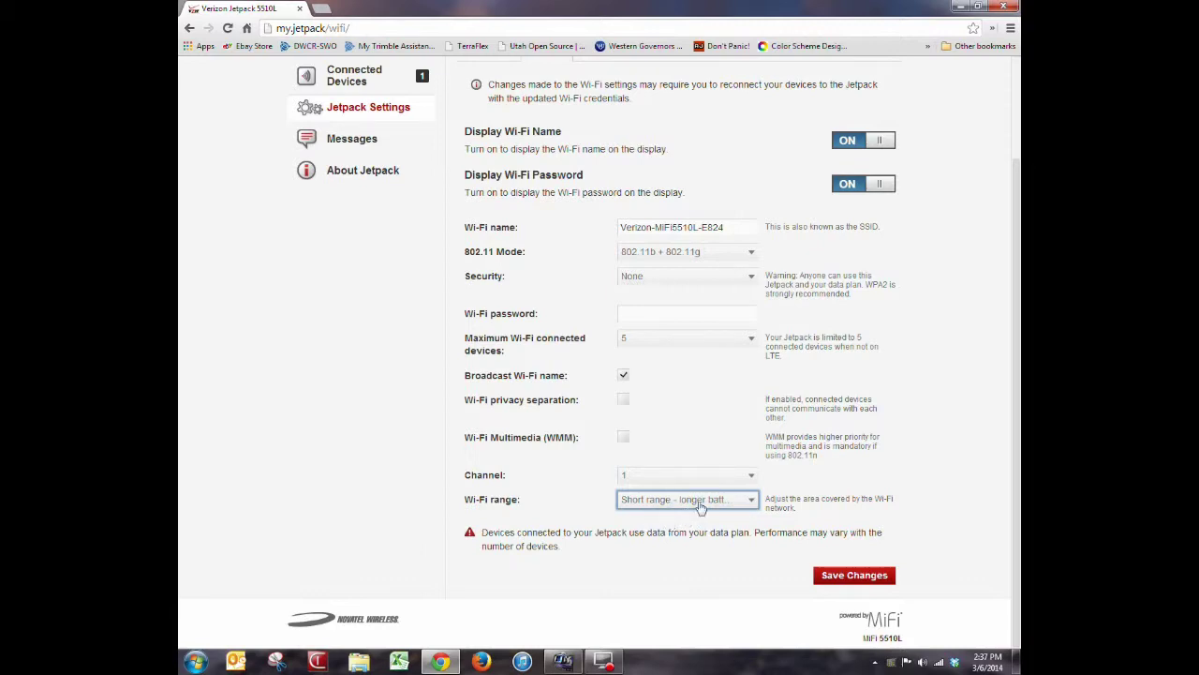
- Save the Wi-Fi changes and confirm despite current connections being dropped
scroll(696, 528, up, 2)
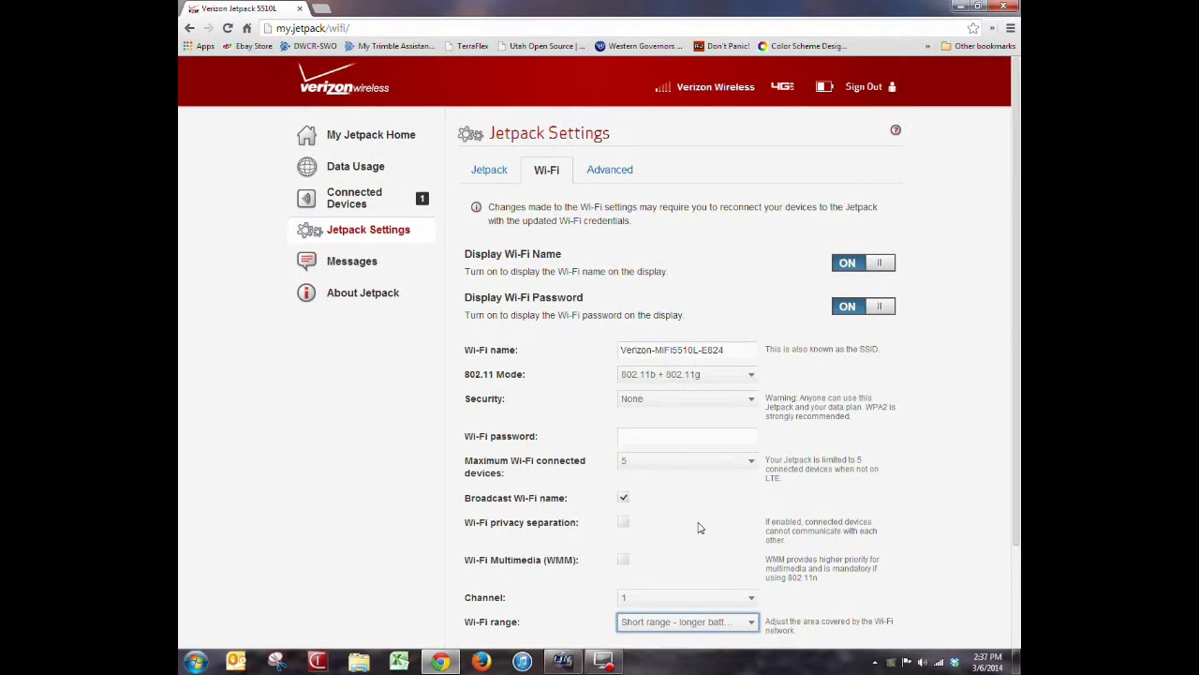
scroll(698, 531, down, 2)
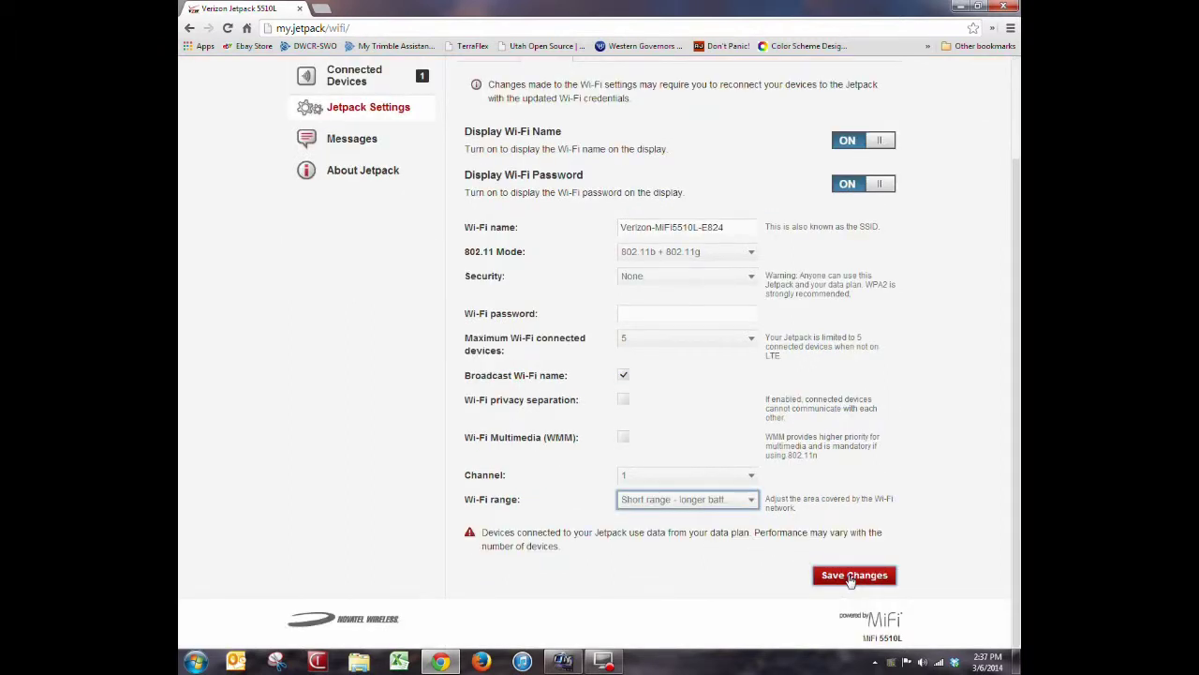
click(851, 576)
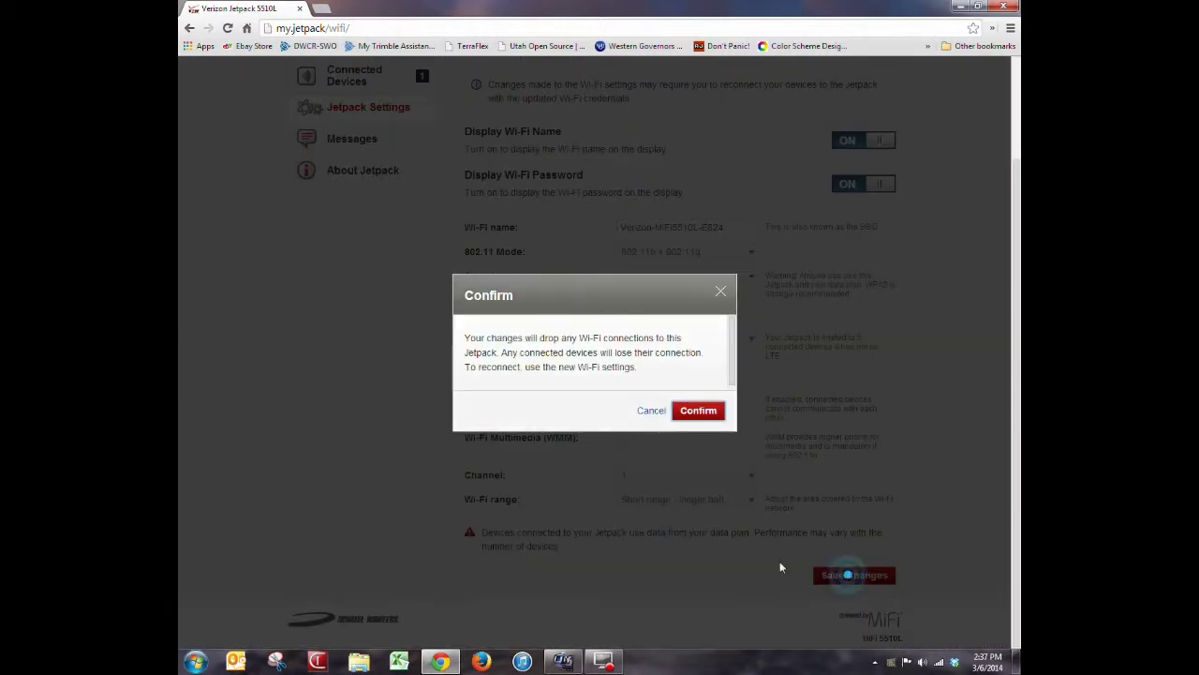
click(696, 412)
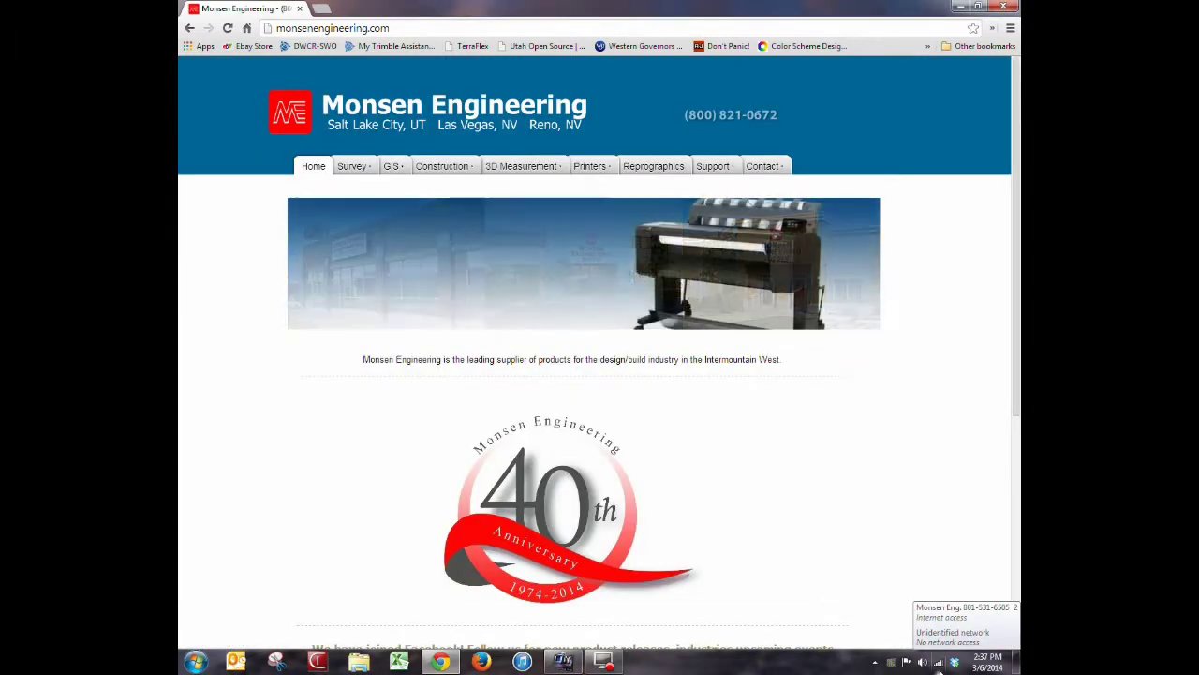
- Reconnect to the open Verizon-MiFi5510L-E824 network without a key and make it a Work network
click(940, 663)
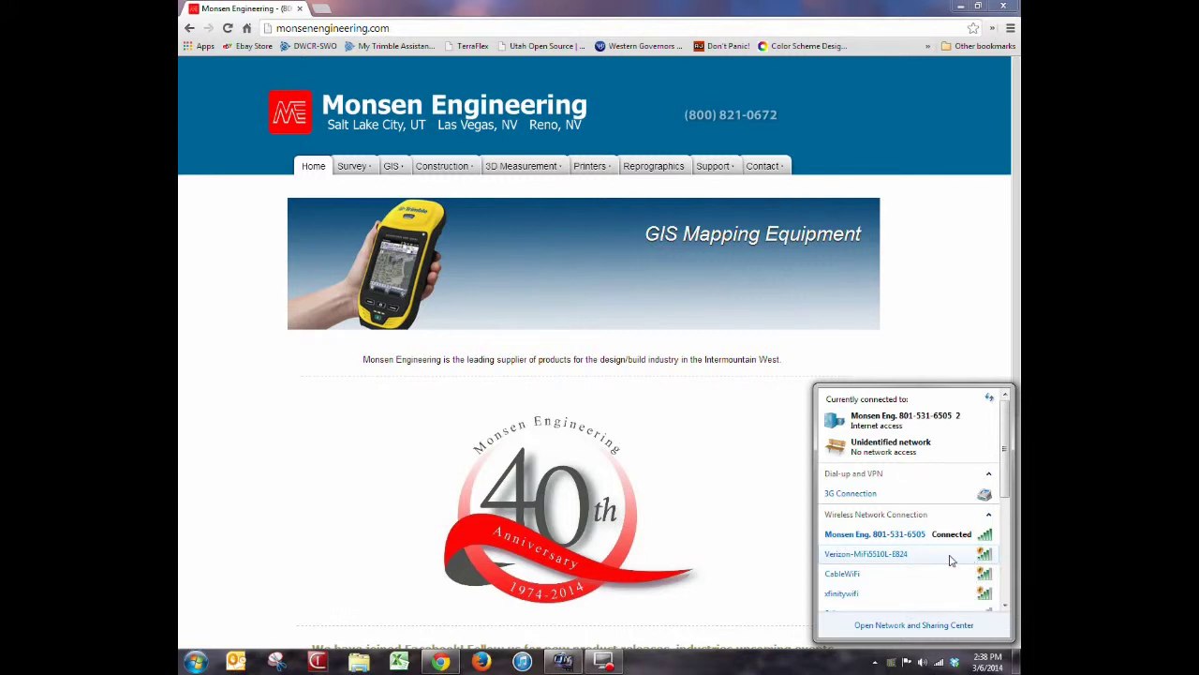
click(917, 559)
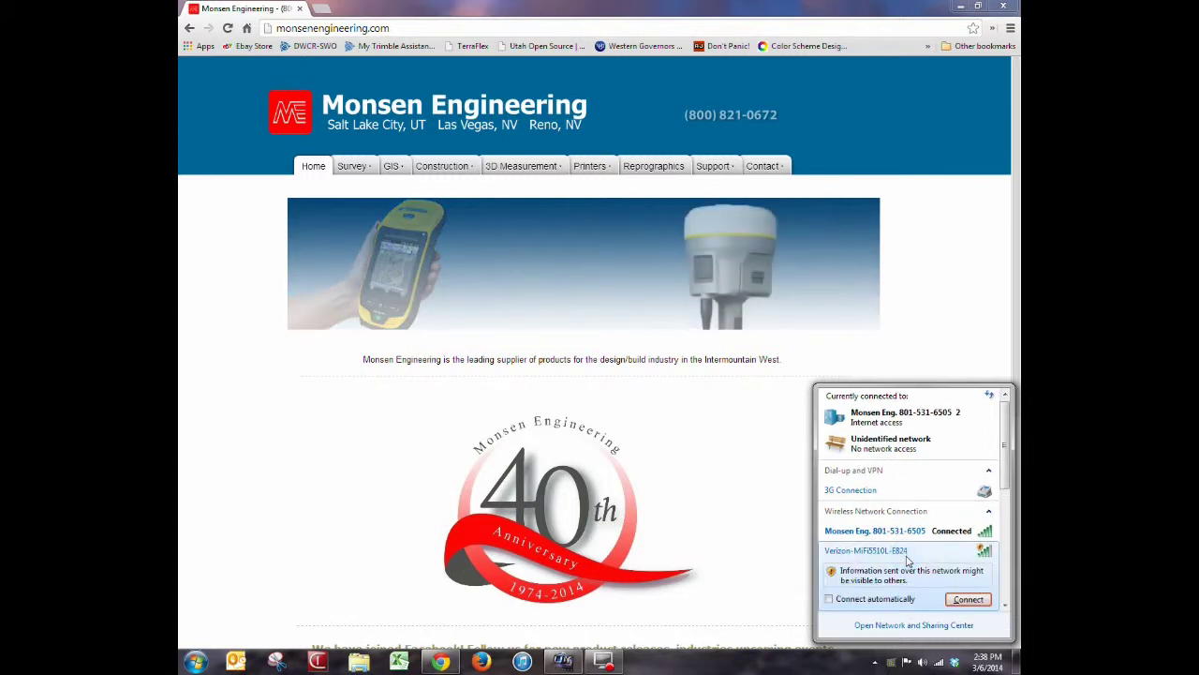
click(967, 600)
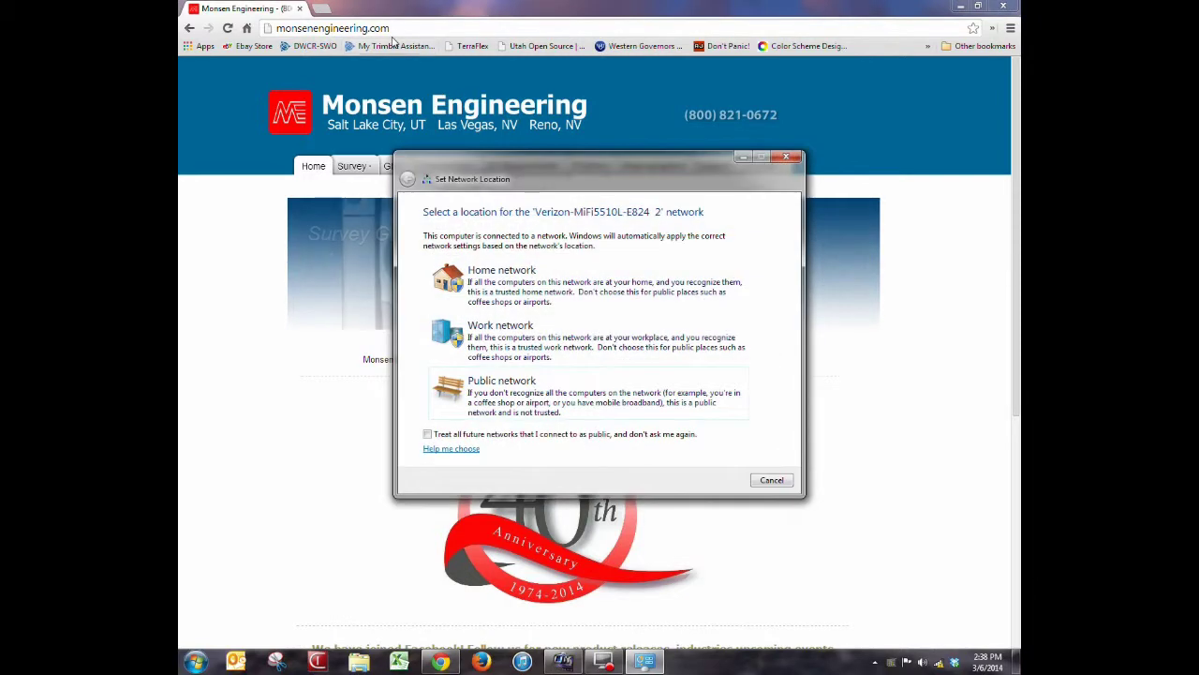
click(521, 352)
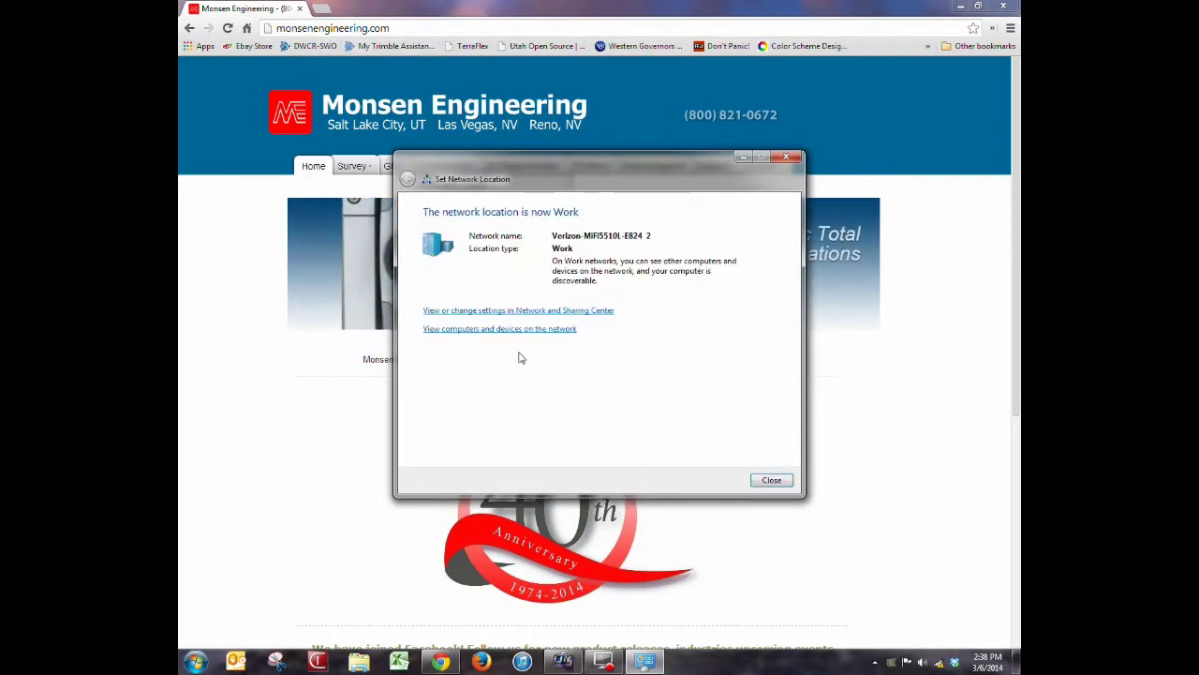
- Close the location window and reopen the Jetpack Wi-Fi settings at 192.168.1.1
click(772, 480)
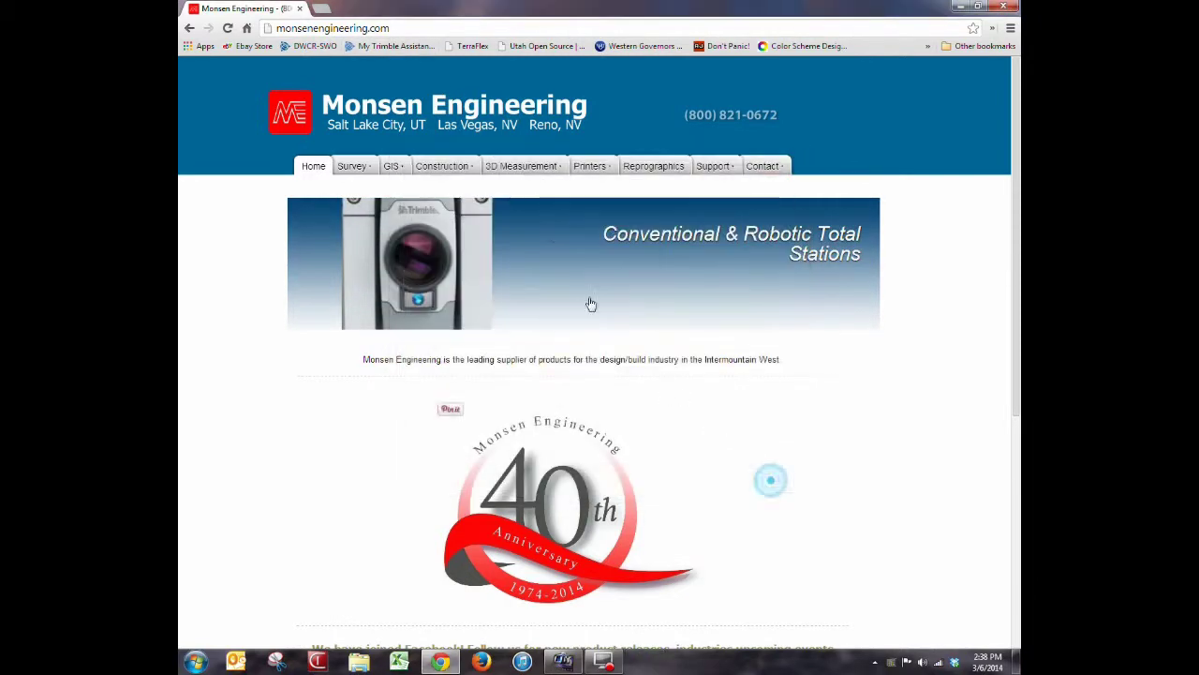
click(410, 27)
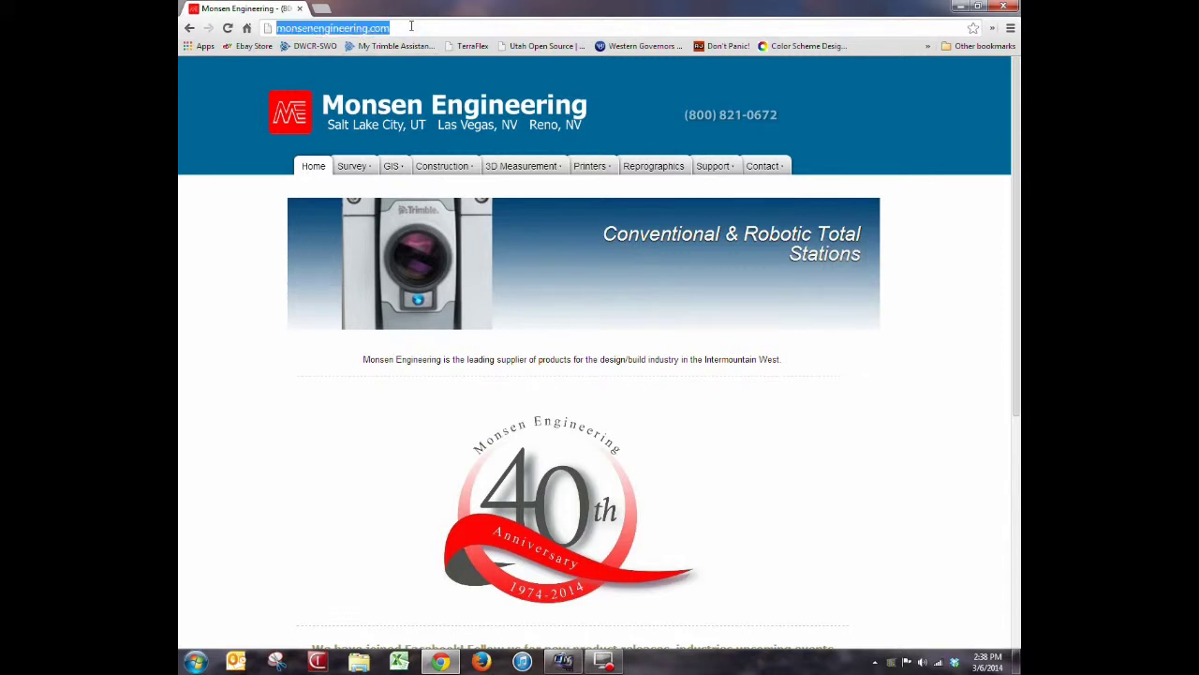
text(192)
key(Return)
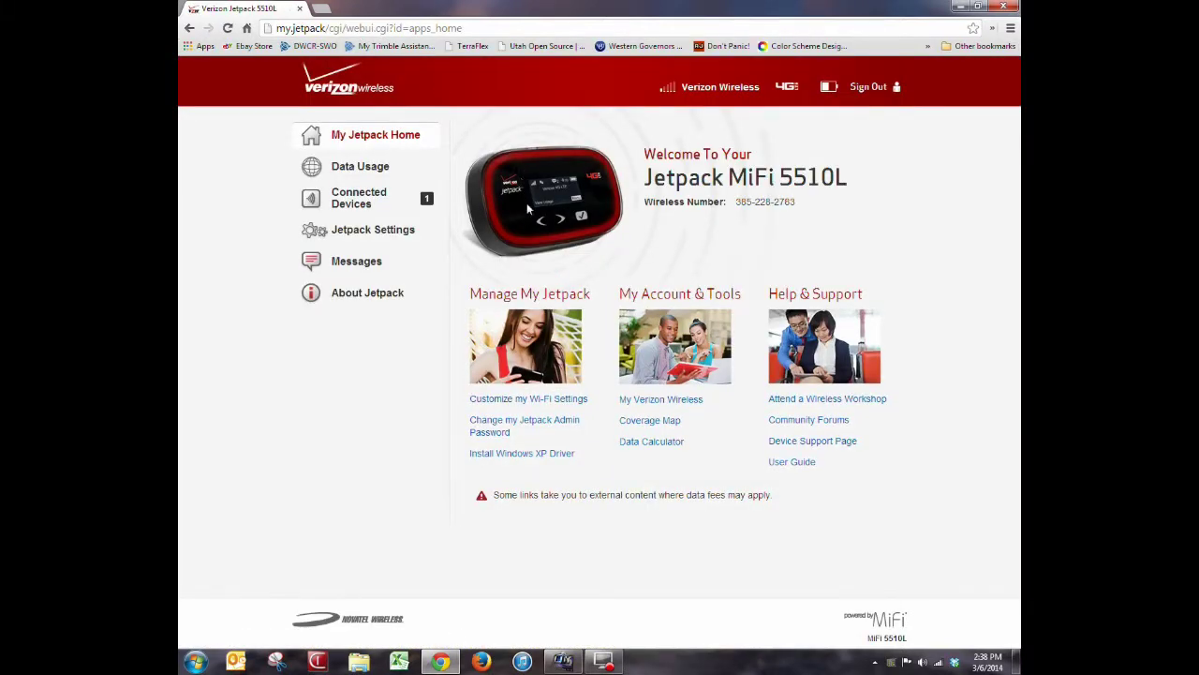
click(401, 230)
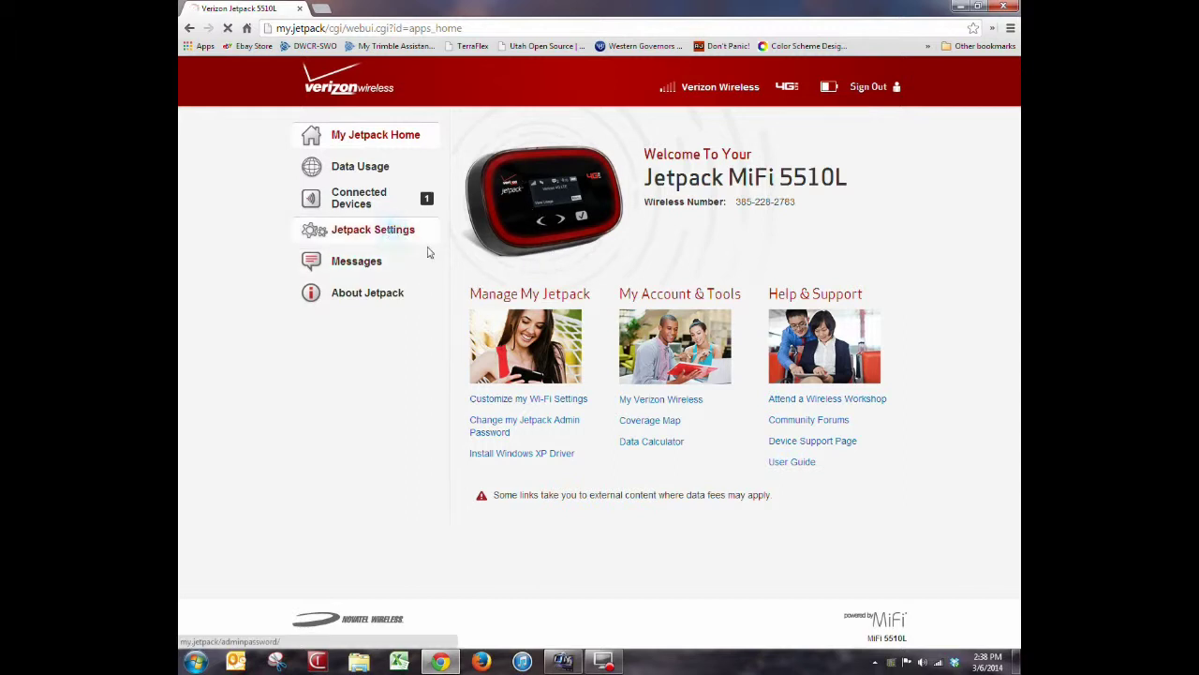
click(554, 172)
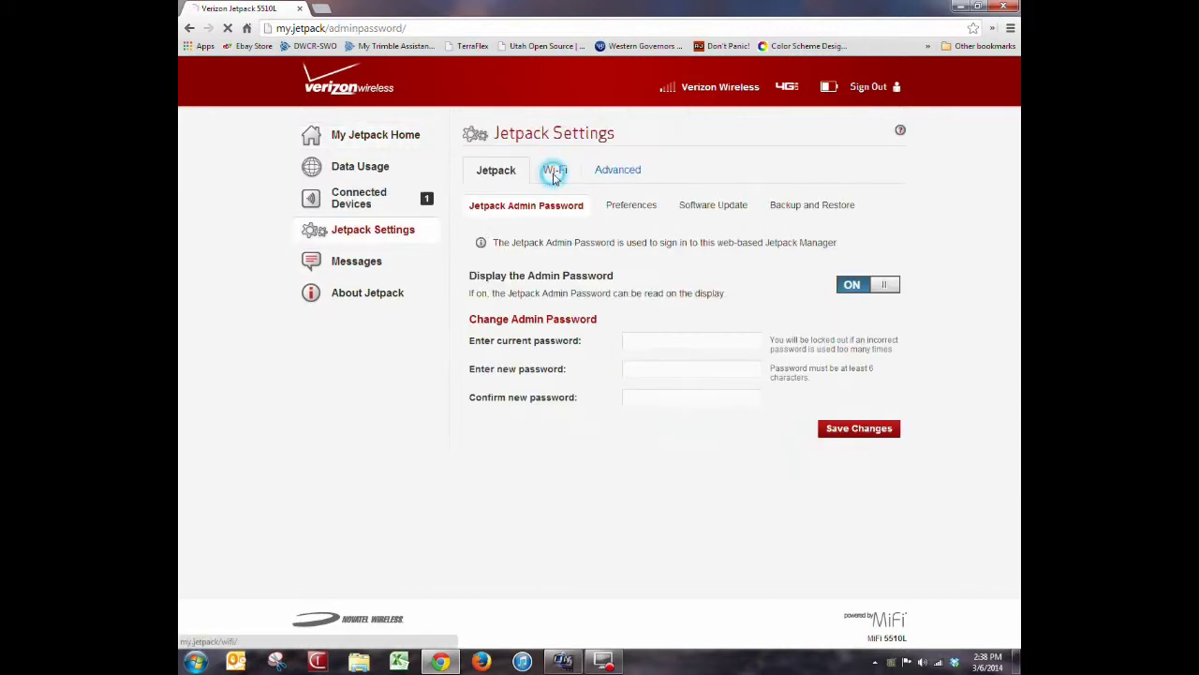